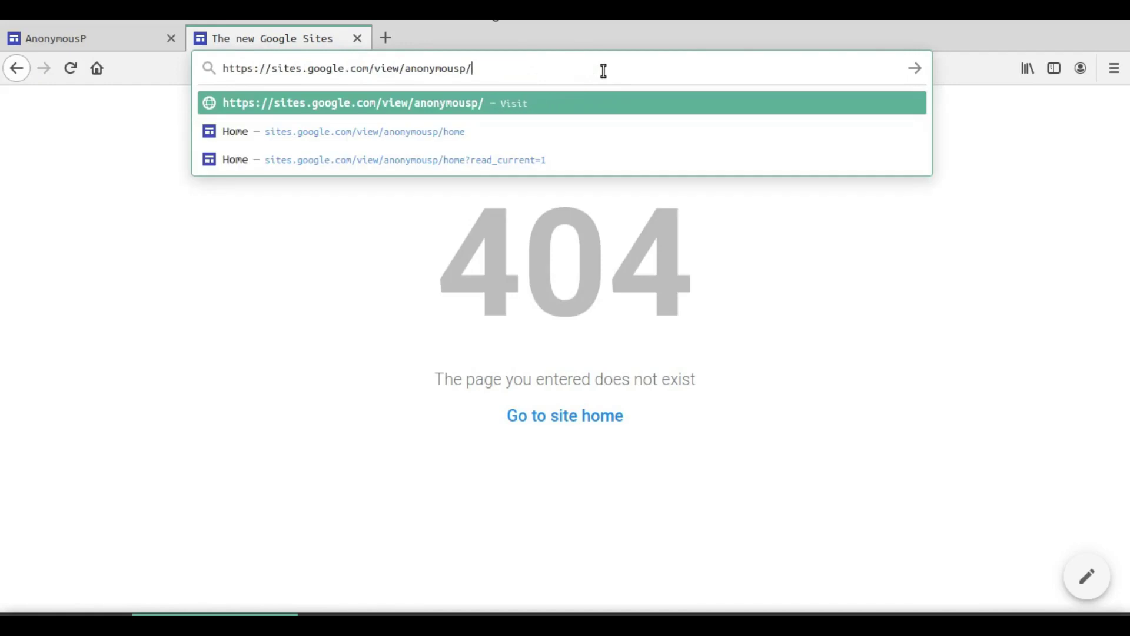
Load the published site's home page at sites.google.com/view/anonymousp/home
{"action": "key", "text": "BackSpace"}
{"action": "type", "text": "/home"}
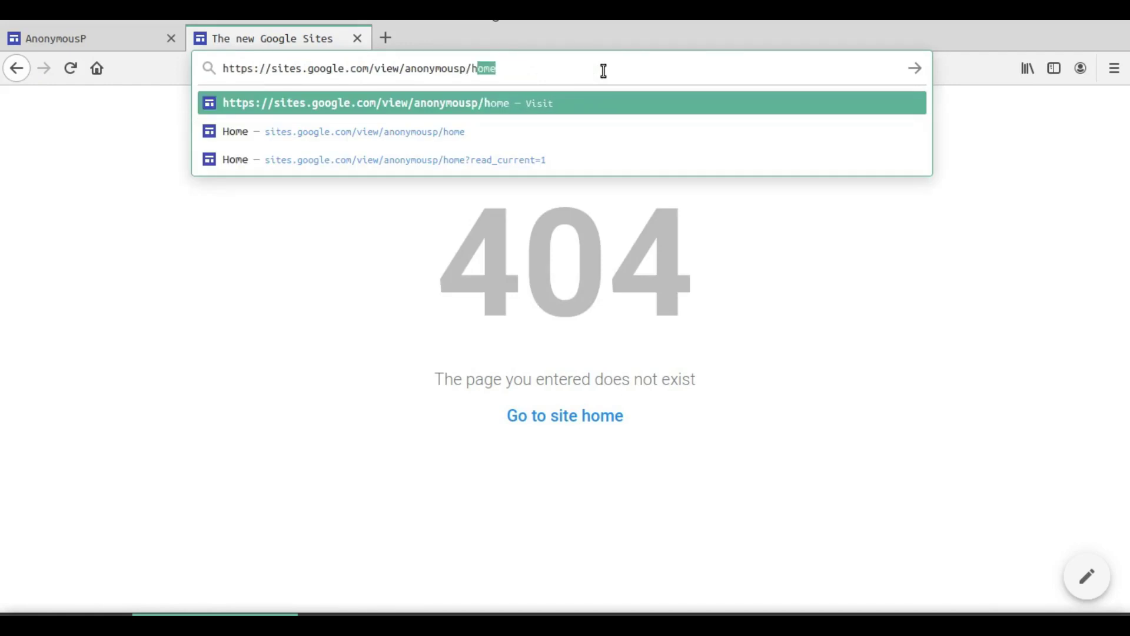
{"action": "key", "text": "Return"}
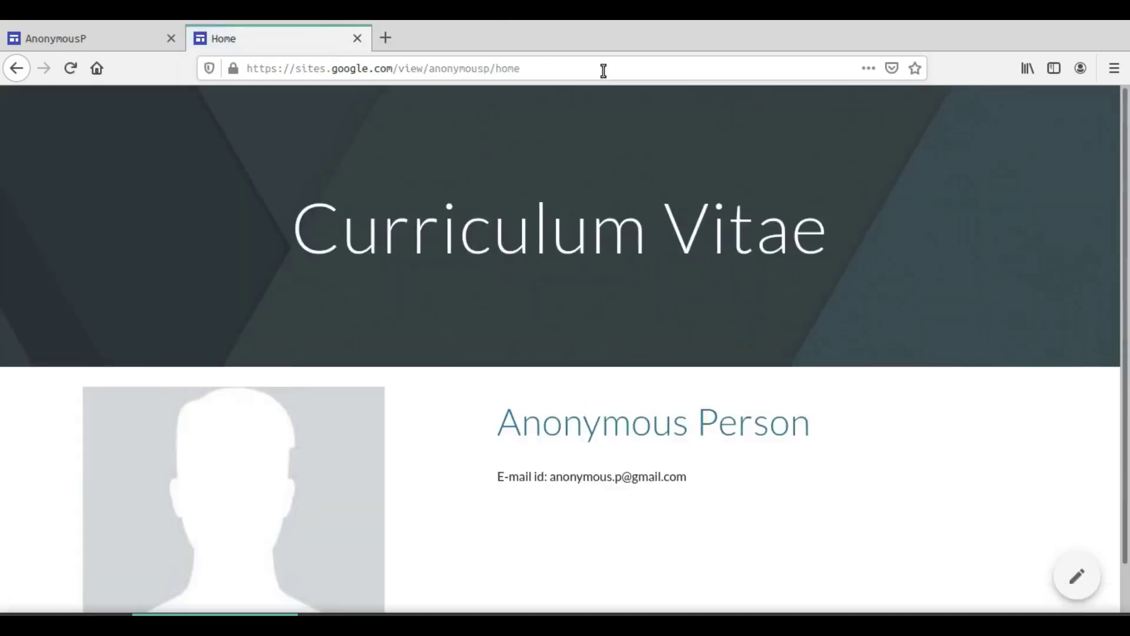
Replace home with cv in the published site's address and load sites.google.com/view/anonymousp/cv
{"action": "left_click", "coordinate": [600, 69]}
{"action": "left_click", "coordinate": [578, 67]}
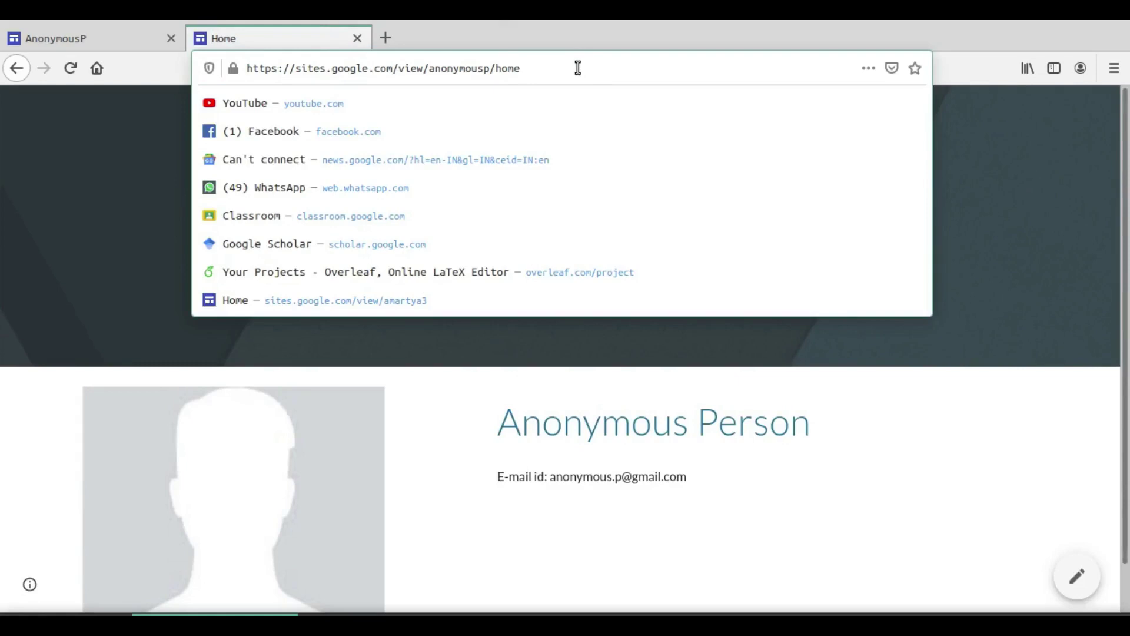
{"action": "key", "text": "BackSpace"}
{"action": "key", "text": "BackSpace"}
{"action": "key", "text": "BackSpace"}
{"action": "key", "text": "BackSpace"}
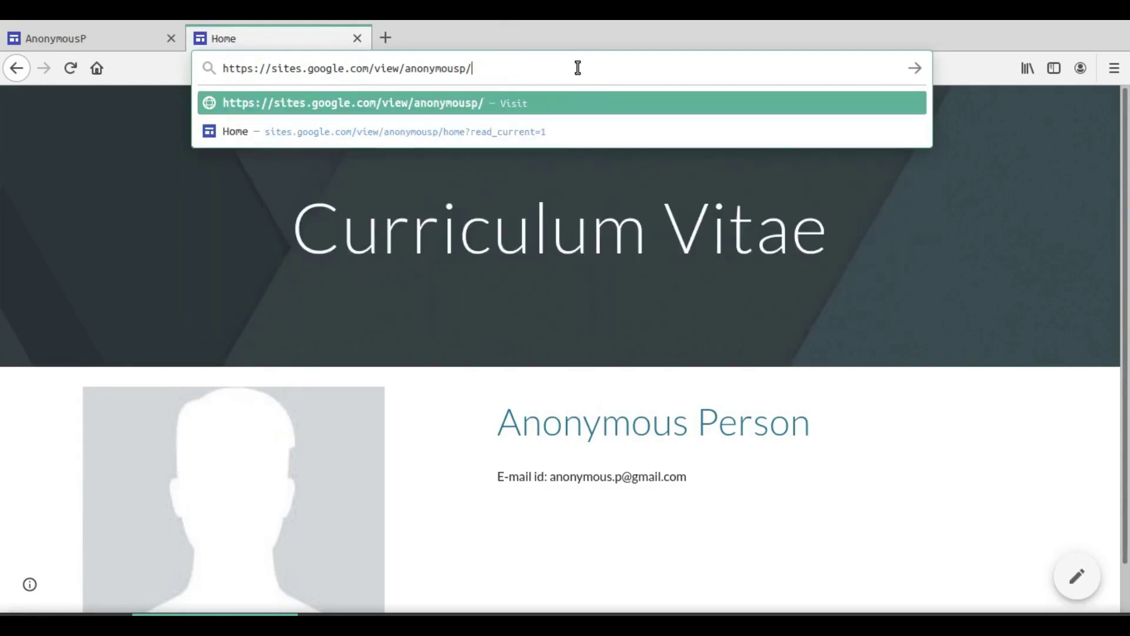
{"action": "type", "text": "cv"}
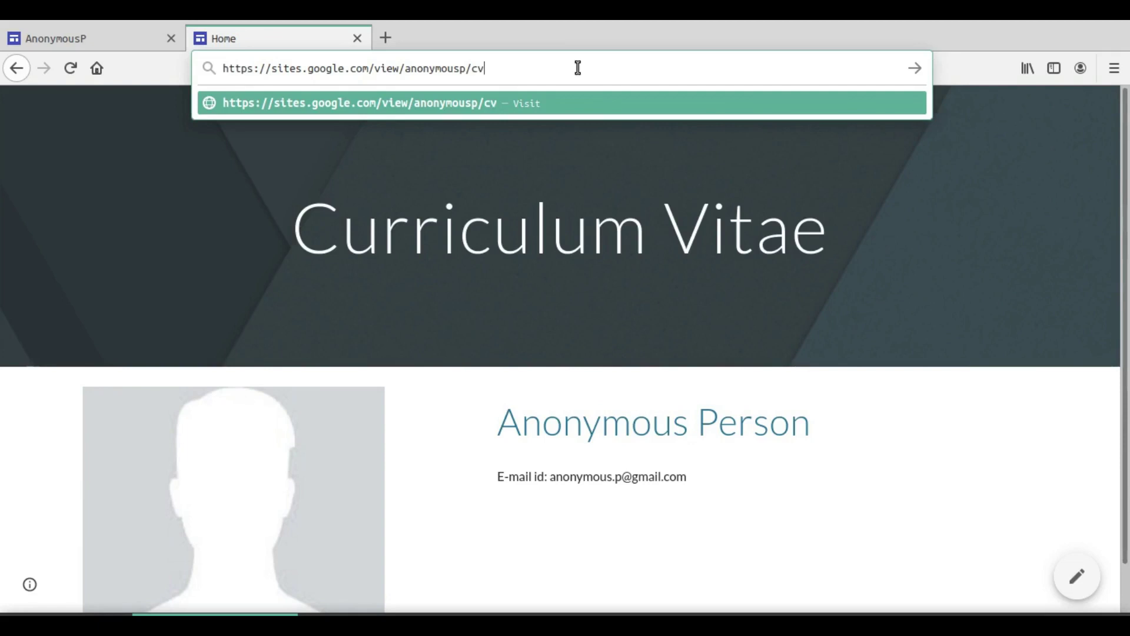
{"action": "key", "text": "Return"}
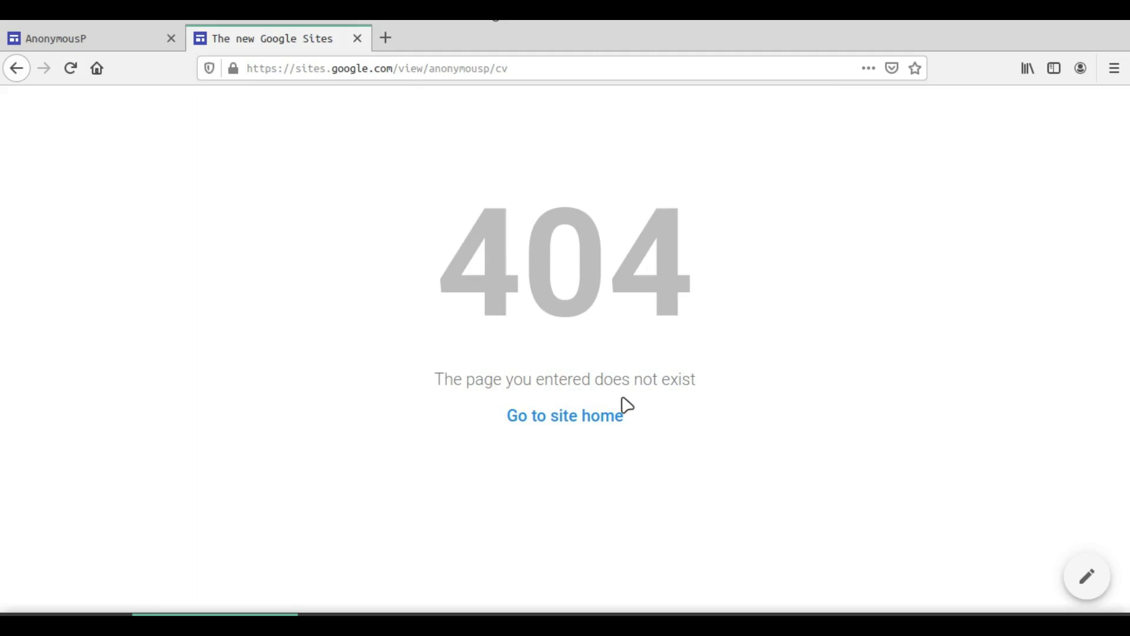
Switch to the site editor and open the Home page's properties with the advanced custom path setting shown
{"action": "key", "text": "ctrl+shift+Tab"}
{"action": "left_click", "coordinate": [965, 174]}
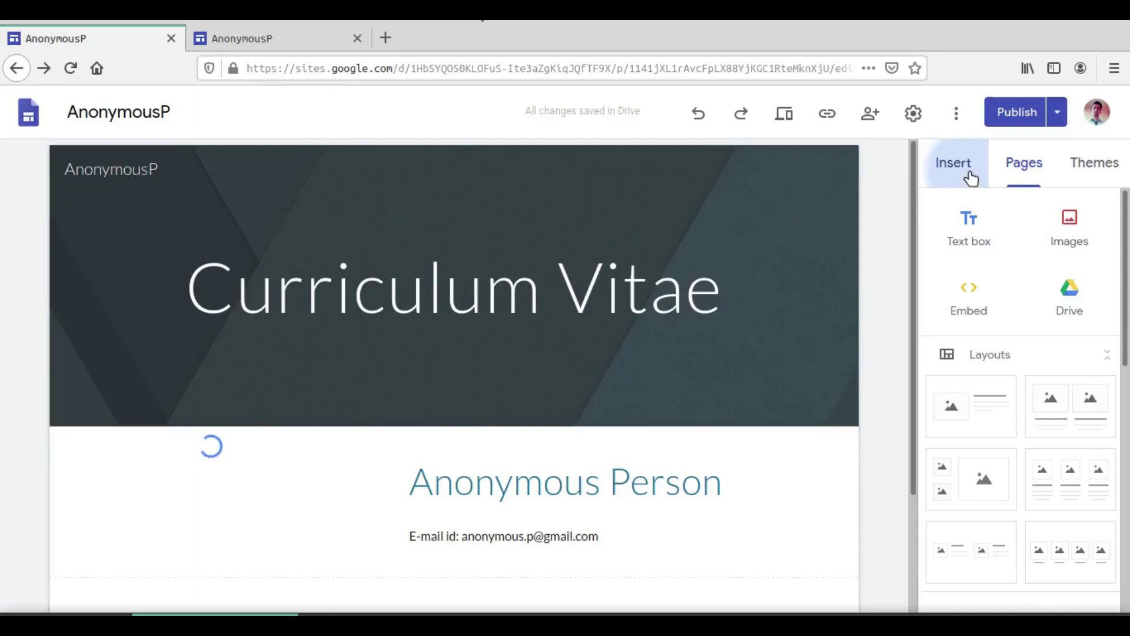
{"action": "left_click", "coordinate": [1033, 174]}
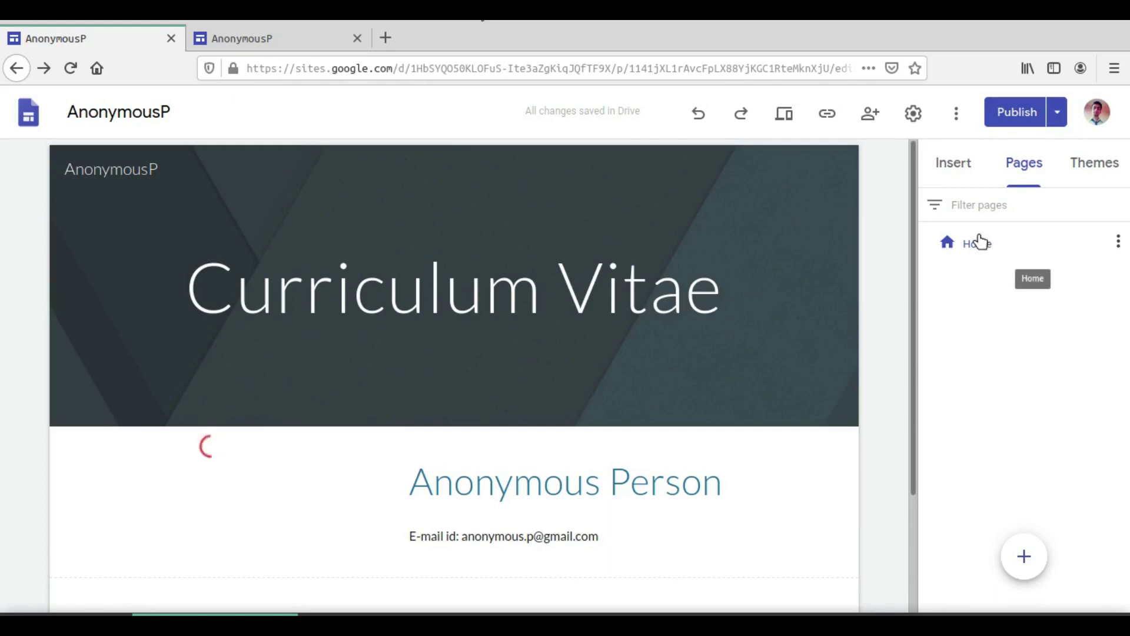
{"action": "left_click", "coordinate": [1117, 243]}
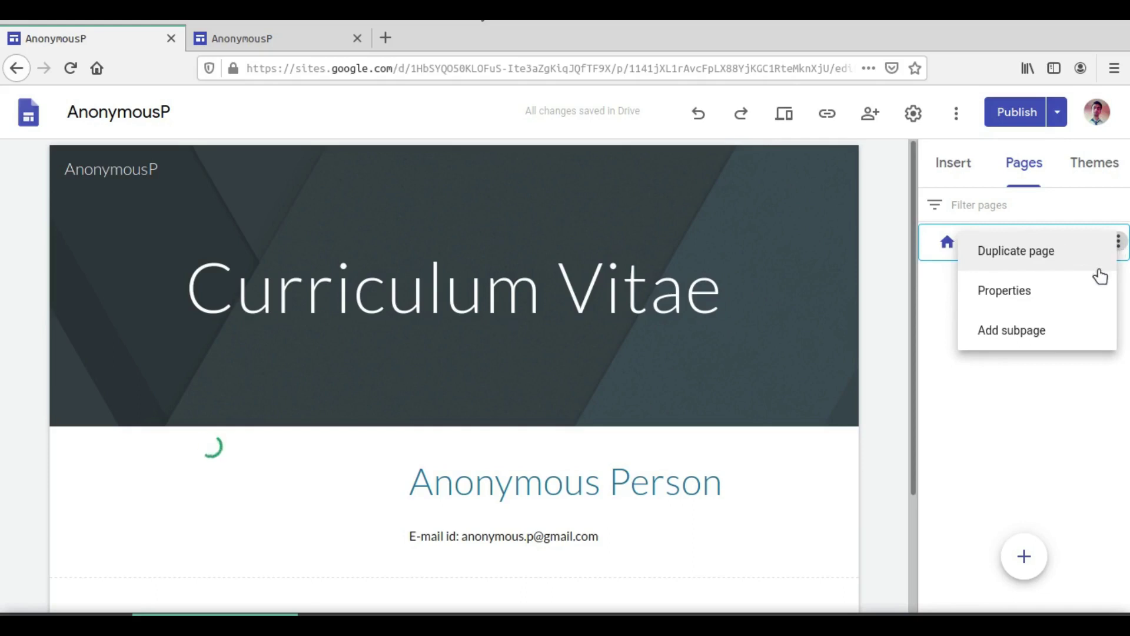
{"action": "left_click", "coordinate": [1025, 298]}
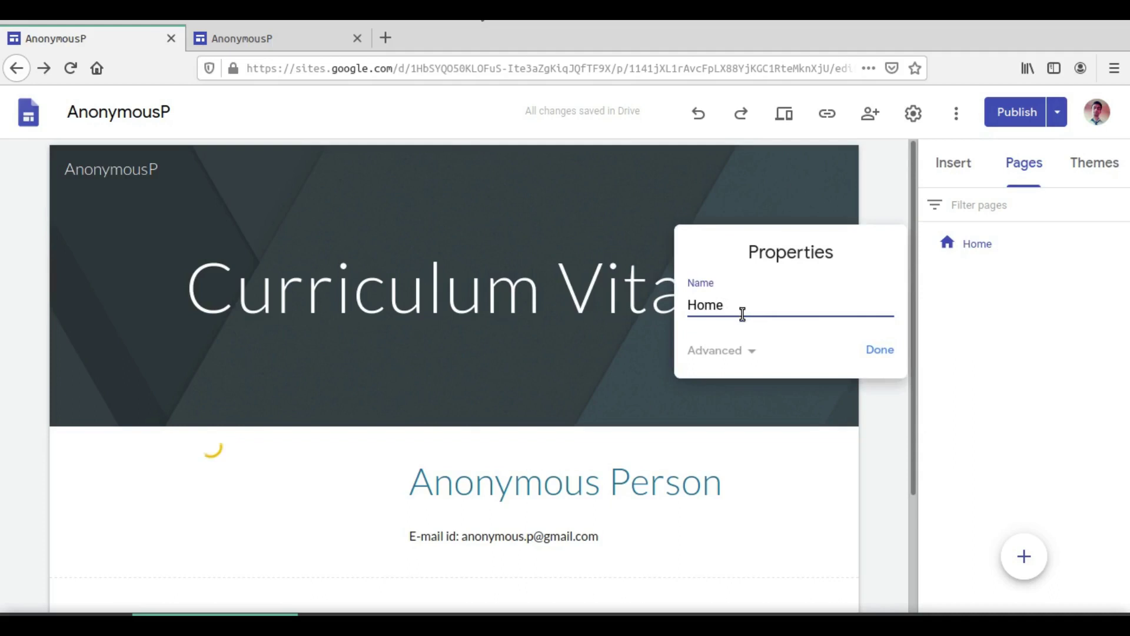
{"action": "left_click", "coordinate": [754, 353]}
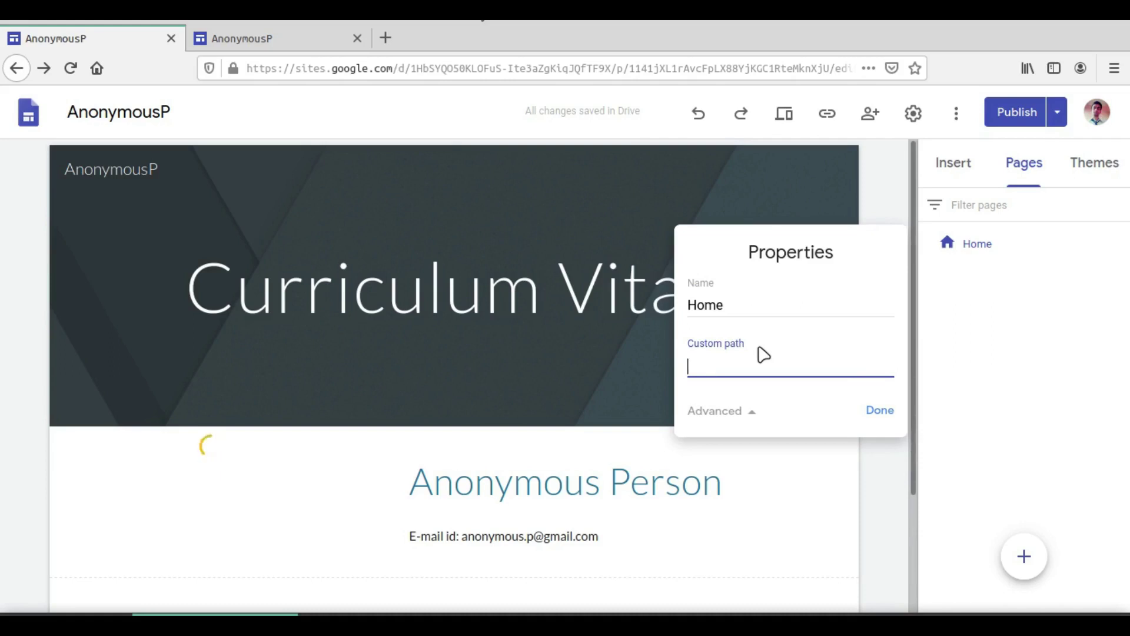
{"action": "left_click_drag", "start_coordinate": [733, 305], "coordinate": [691, 308]}
{"action": "left_click", "coordinate": [731, 306]}
{"action": "left_click", "coordinate": [732, 365]}
Switch to the published site and load its /home address to check the current page path
{"action": "left_click", "coordinate": [295, 42]}
{"action": "mouse_move", "coordinate": [490, 68]}
{"action": "left_mouse_down"}
{"action": "mouse_move", "coordinate": [394, 69]}
{"action": "mouse_move", "coordinate": [480, 69]}
{"action": "left_mouse_up"}
{"action": "triple_click", "coordinate": [511, 72]}
{"action": "left_click", "coordinate": [512, 71]}
{"action": "type", "text": "/home"}
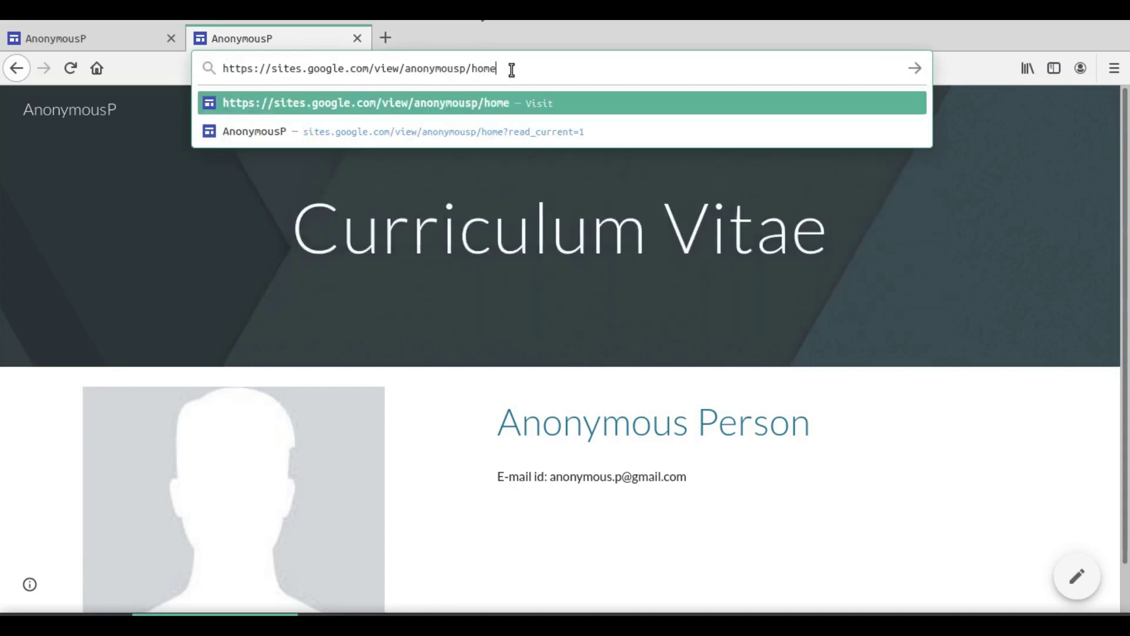
{"action": "key", "text": "Return"}
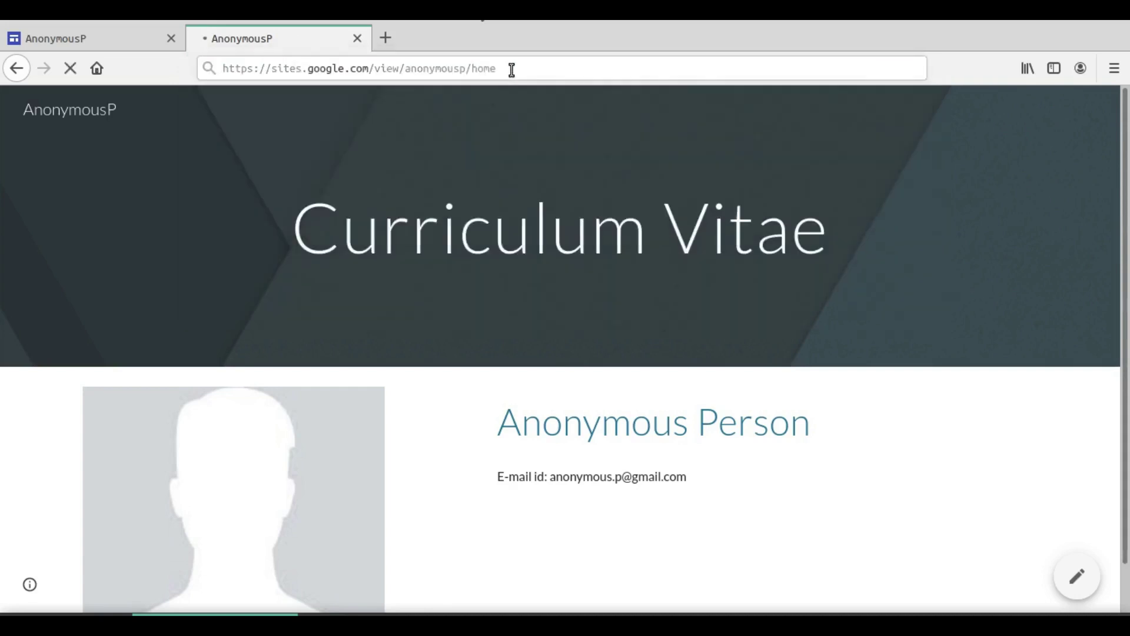
Return to the site editor and rename the Home page as CV in its properties
{"action": "left_click", "coordinate": [108, 41]}
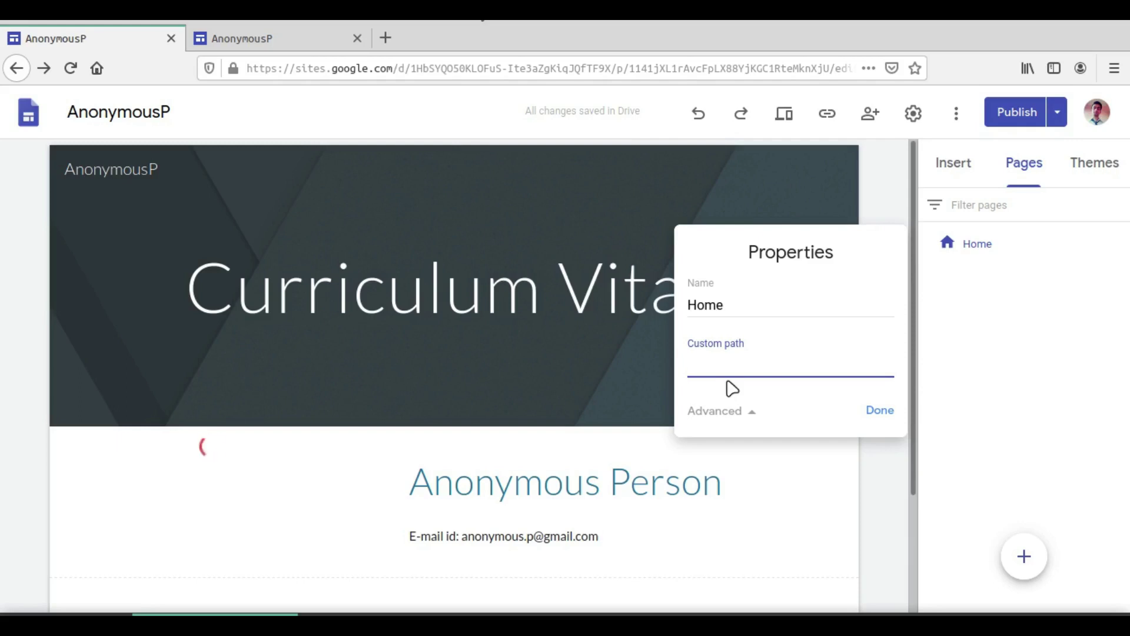
{"action": "left_click", "coordinate": [267, 38]}
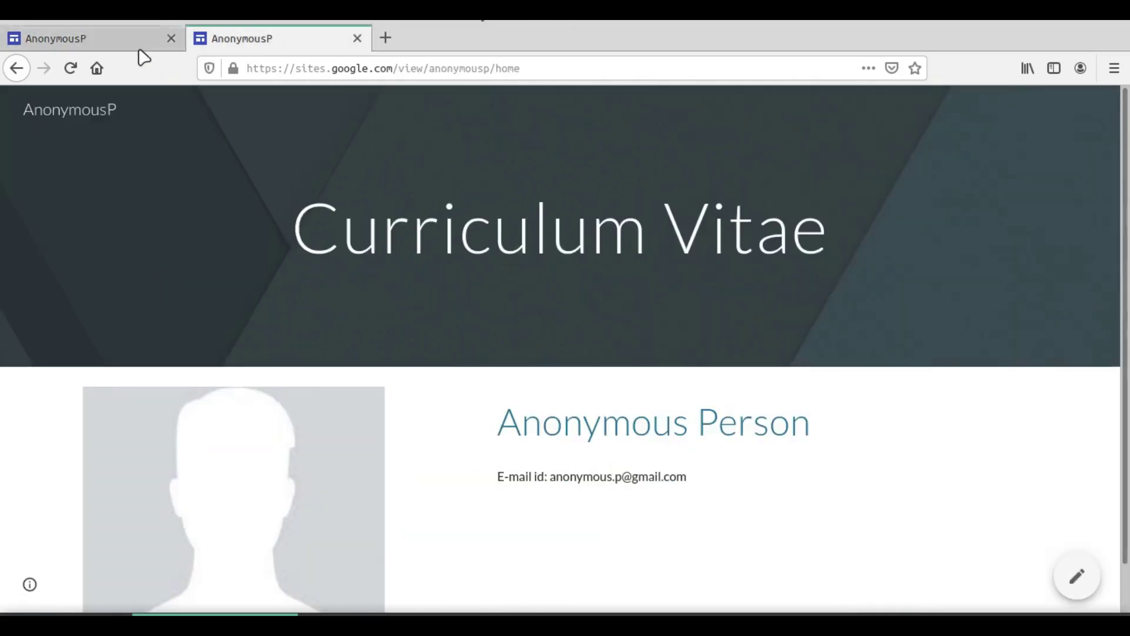
{"action": "left_click", "coordinate": [139, 41]}
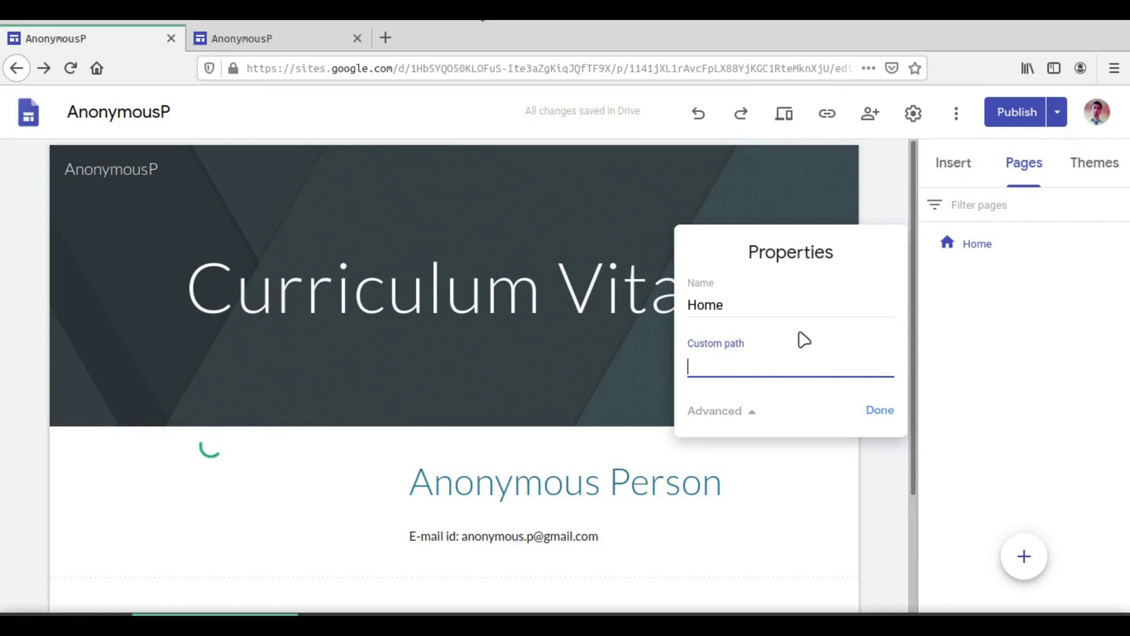
{"action": "left_click_drag", "start_coordinate": [723, 306], "coordinate": [681, 306]}
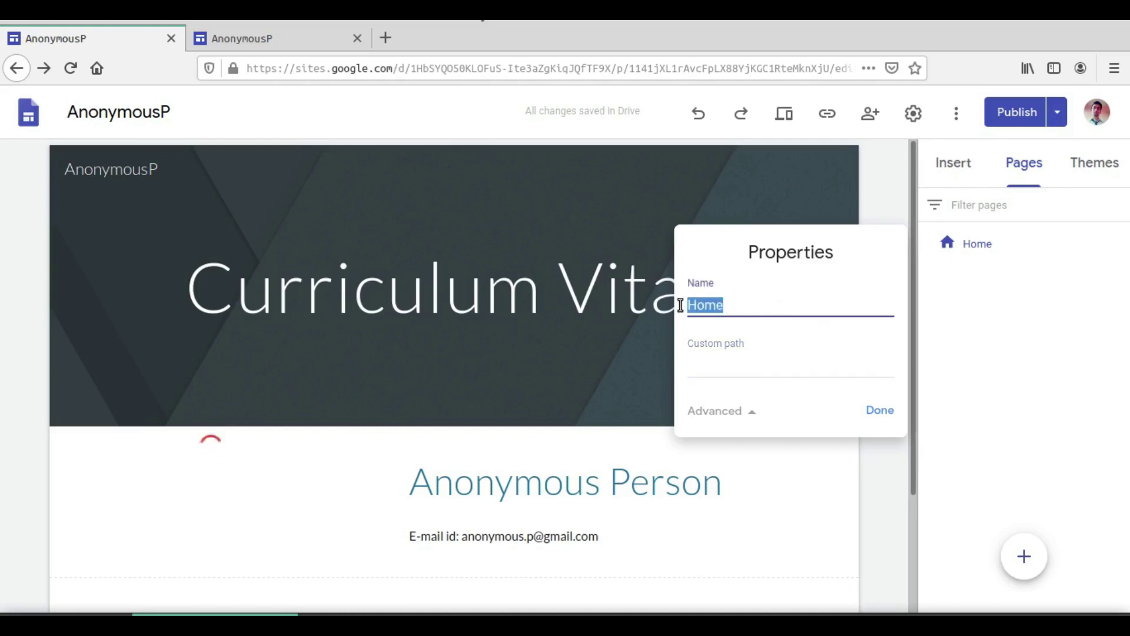
{"action": "left_click", "coordinate": [724, 361]}
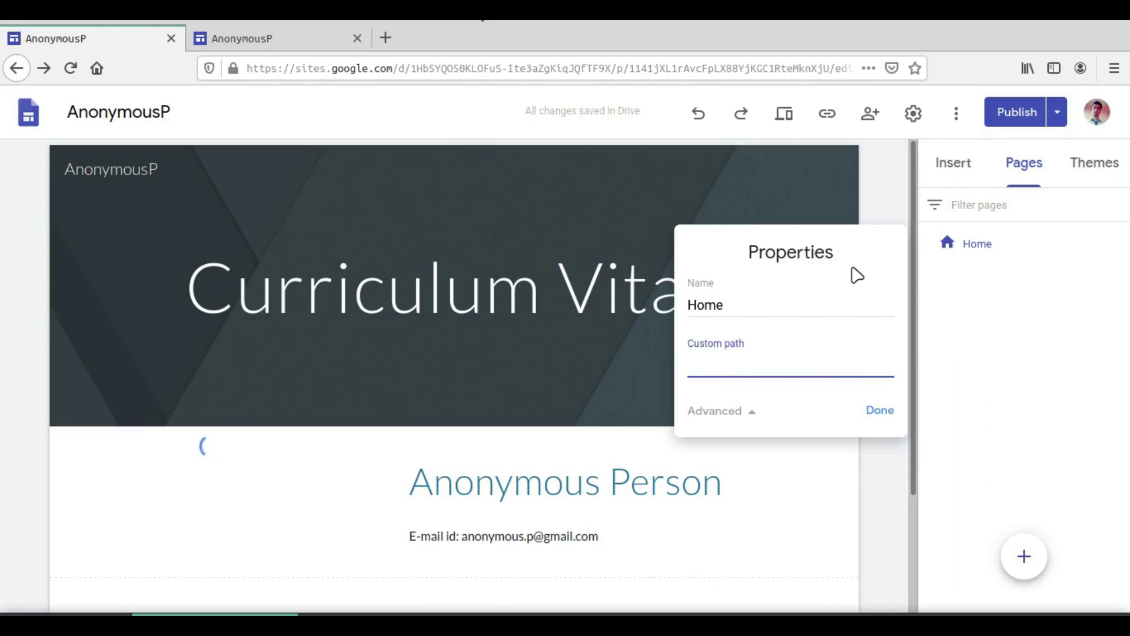
{"action": "left_click_drag", "start_coordinate": [725, 307], "coordinate": [685, 305]}
{"action": "left_click", "coordinate": [725, 306]}
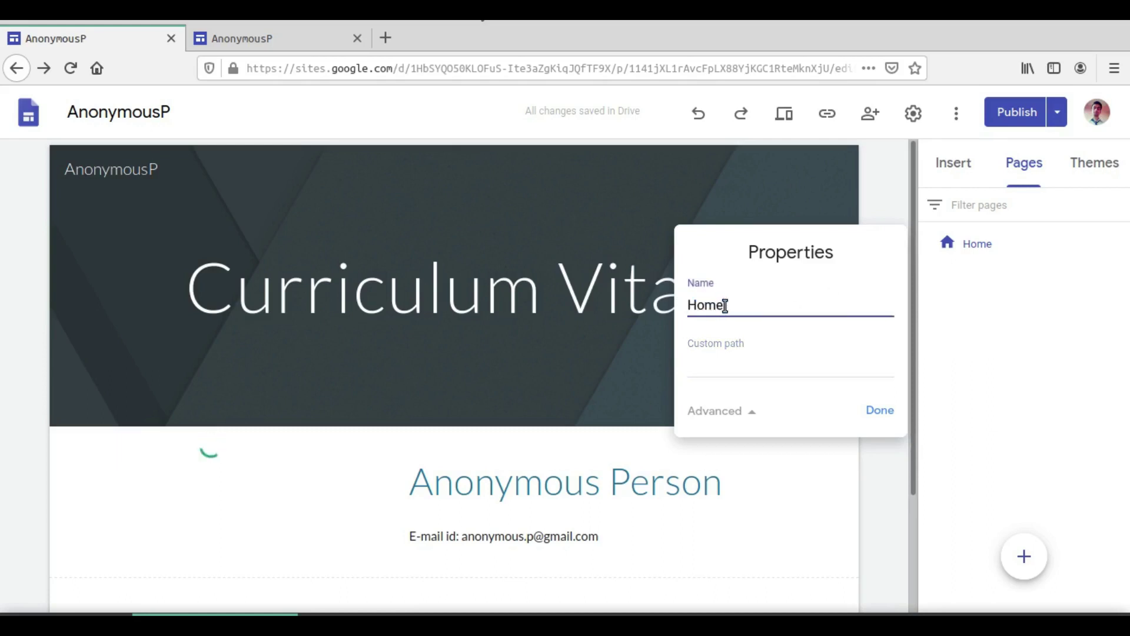
{"action": "left_click_drag", "start_coordinate": [725, 306], "coordinate": [684, 305]}
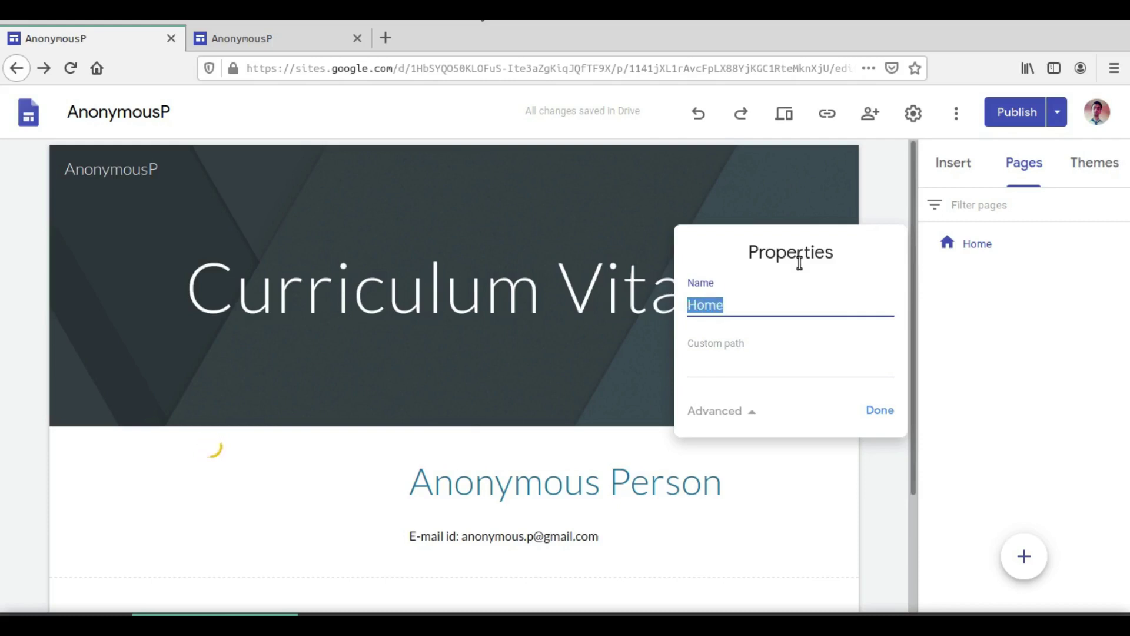
{"action": "type", "text": "cv"}
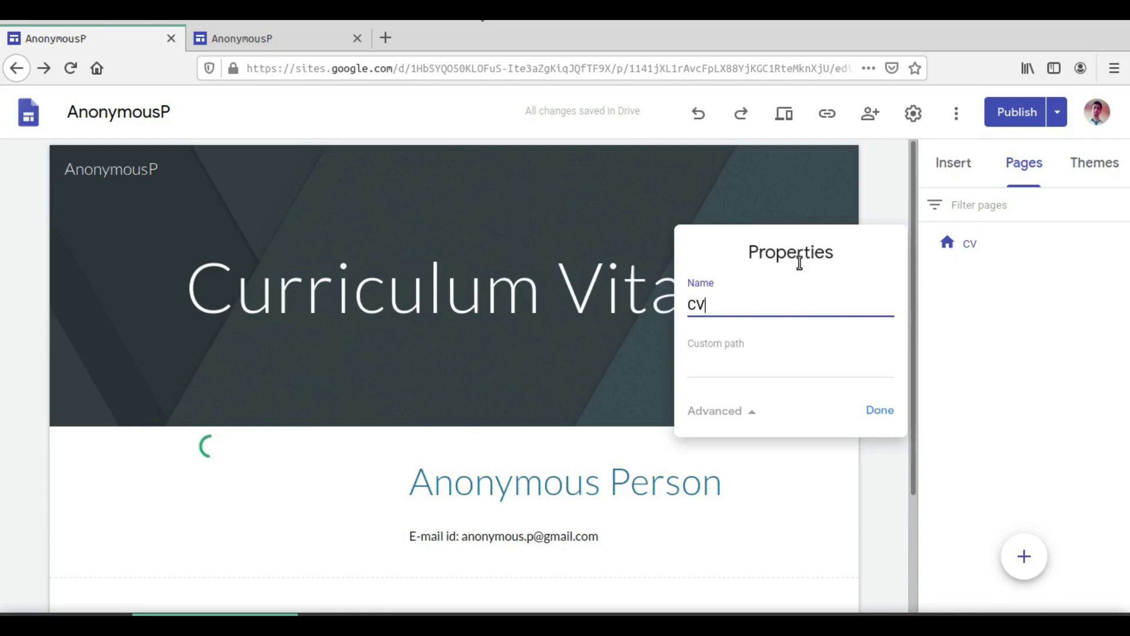
Set the page's custom path to cv and finish editing its properties
{"action": "left_click", "coordinate": [711, 361]}
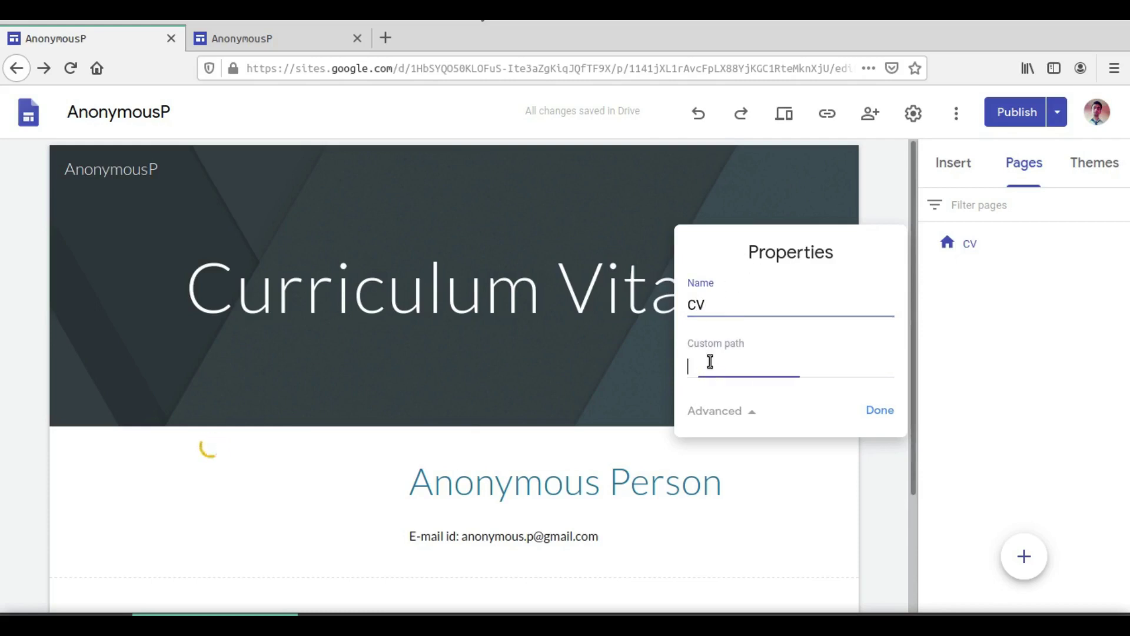
{"action": "type", "text": "cv"}
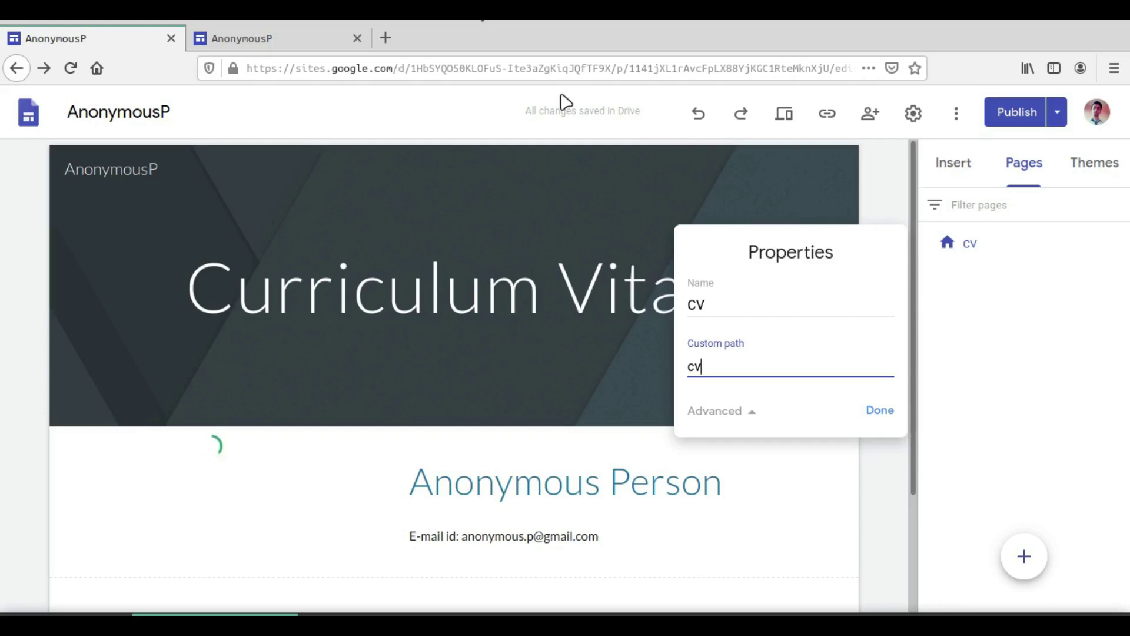
{"action": "left_click", "coordinate": [867, 412]}
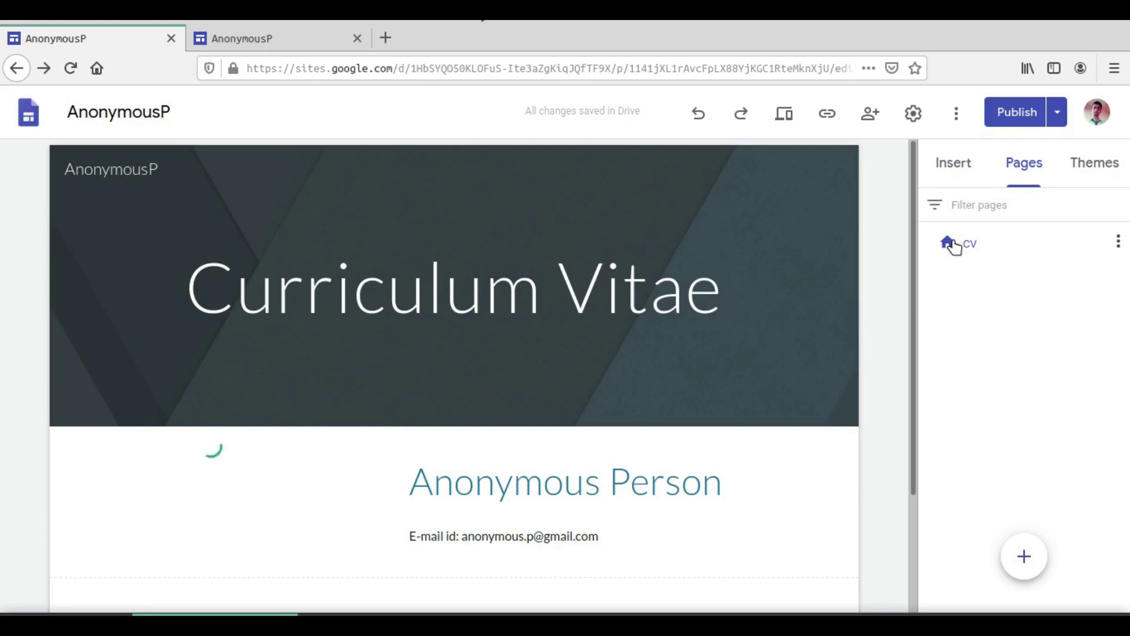
Compare the draft homepage with the currently published one and publish the site changes
{"action": "left_click", "coordinate": [1018, 116]}
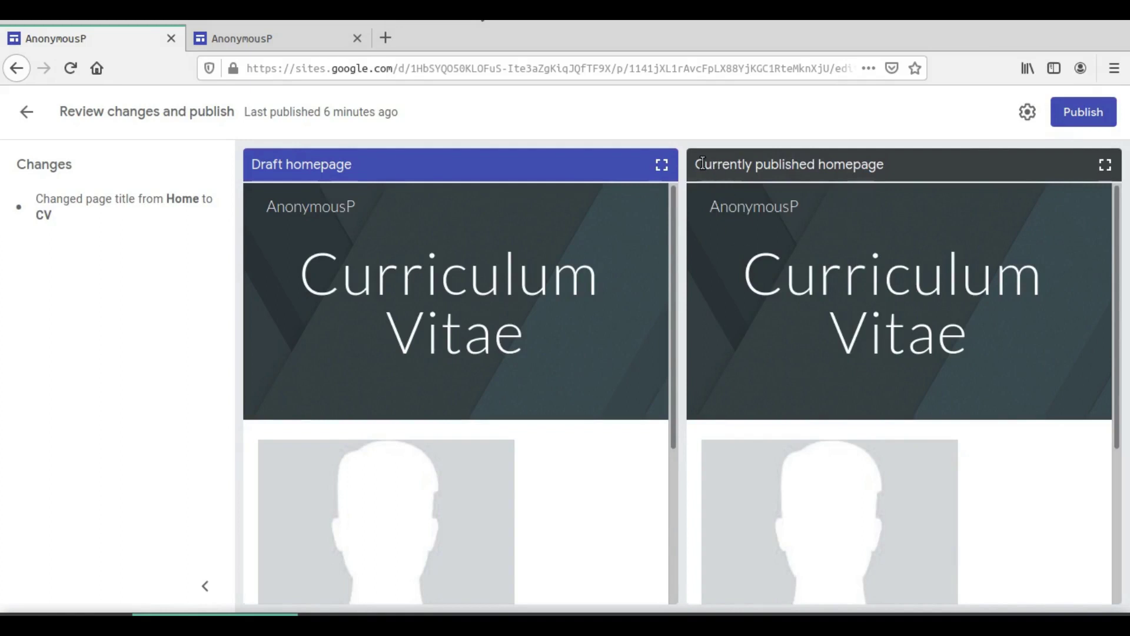
{"action": "scroll", "coordinate": [995, 306], "scroll_direction": "down", "scroll_amount": 3}
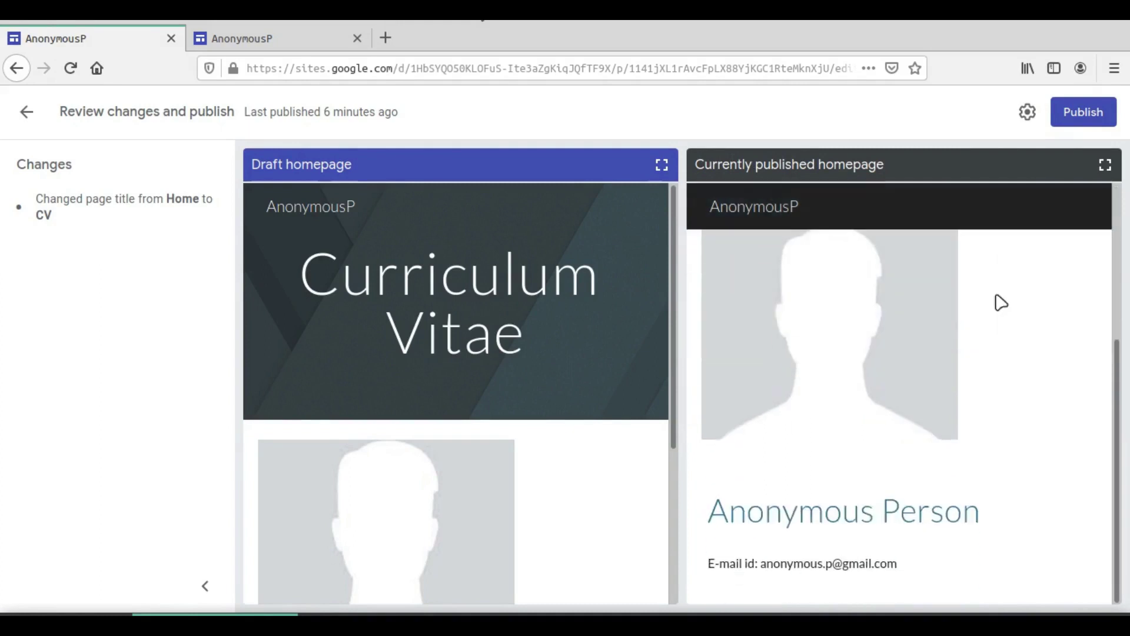
{"action": "scroll", "coordinate": [984, 293], "scroll_direction": "up", "scroll_amount": 3}
{"action": "scroll", "coordinate": [477, 315], "scroll_direction": "down", "scroll_amount": 5}
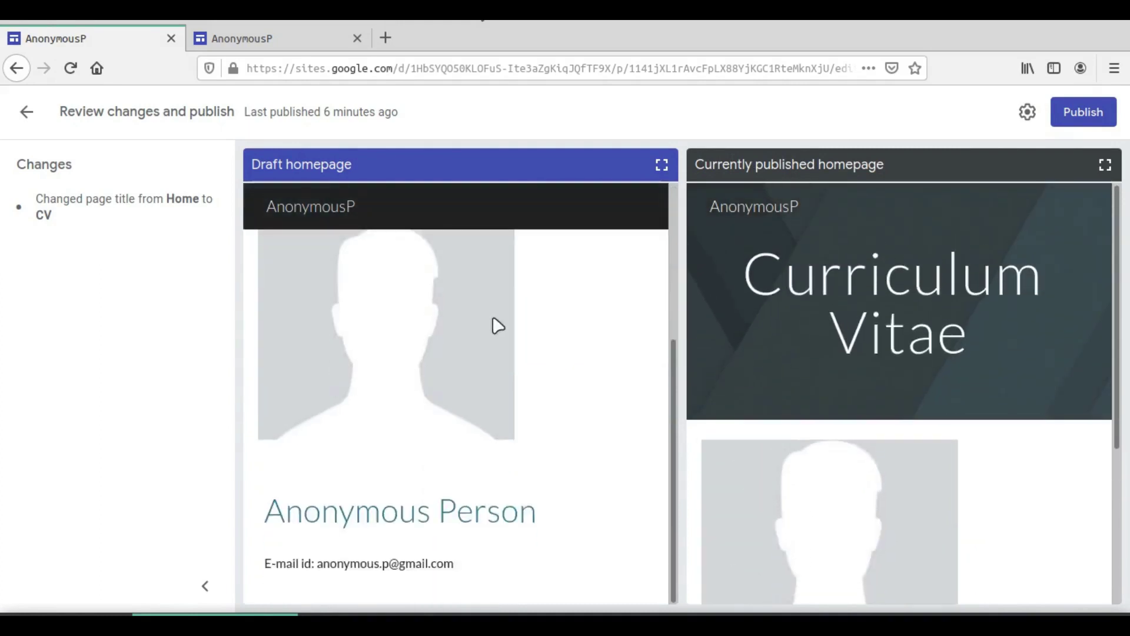
{"action": "scroll", "coordinate": [489, 306], "scroll_direction": "up", "scroll_amount": 5}
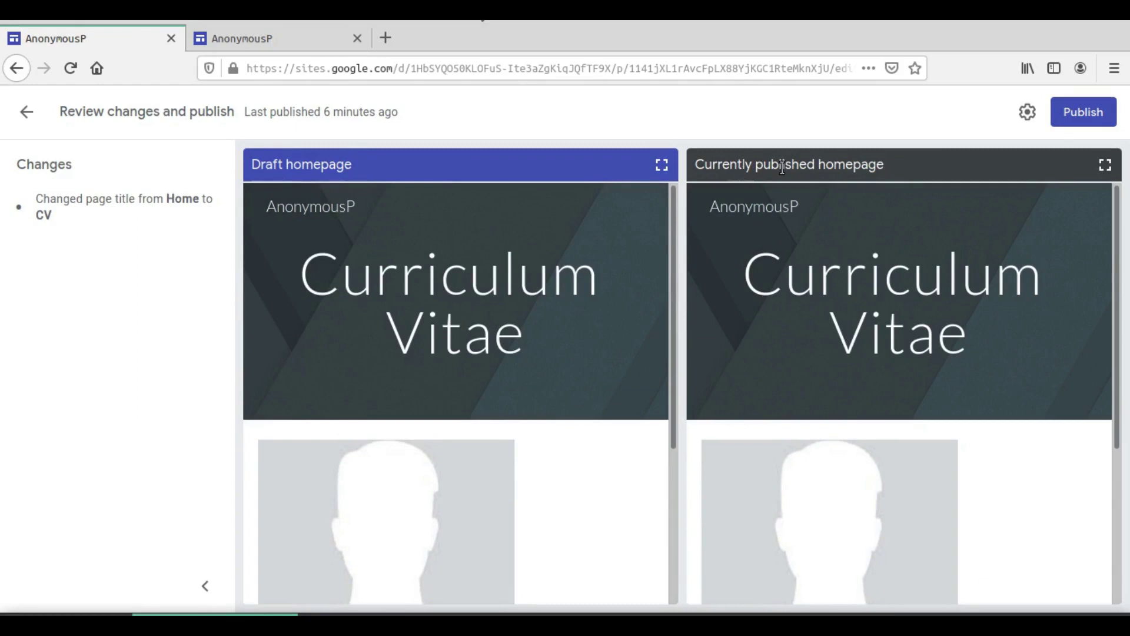
{"action": "scroll", "coordinate": [941, 365], "scroll_direction": "down", "scroll_amount": 3}
{"action": "scroll", "coordinate": [941, 365], "scroll_direction": "down", "scroll_amount": 2}
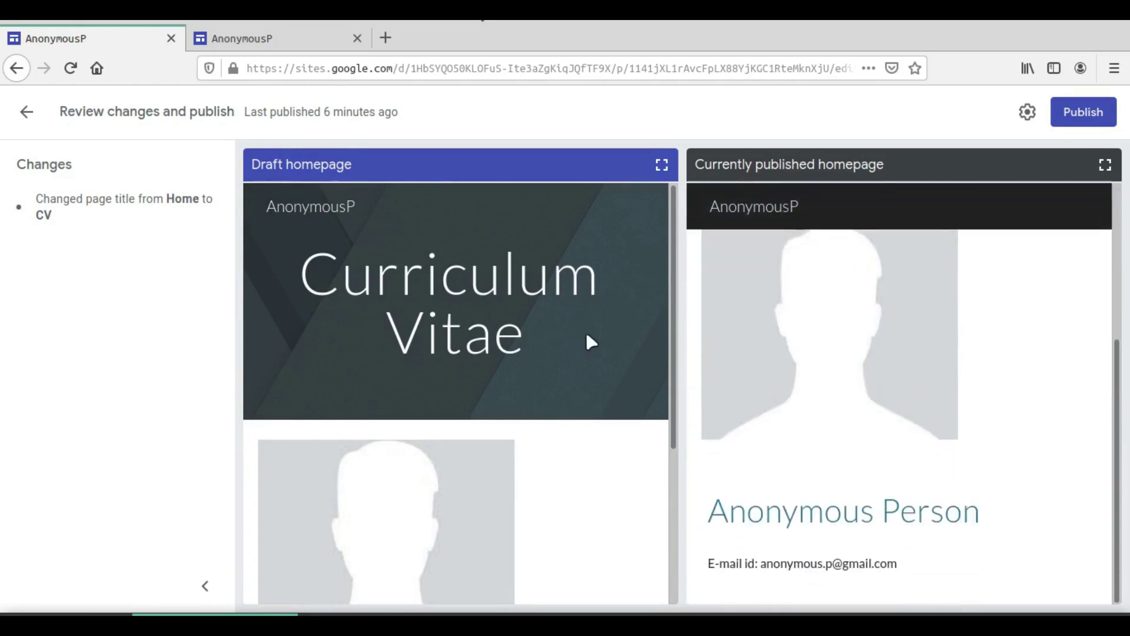
{"action": "scroll", "coordinate": [589, 345], "scroll_direction": "down", "scroll_amount": 5}
{"action": "scroll", "coordinate": [600, 356], "scroll_direction": "up", "scroll_amount": 5}
{"action": "scroll", "coordinate": [1031, 353], "scroll_direction": "up", "scroll_amount": 5}
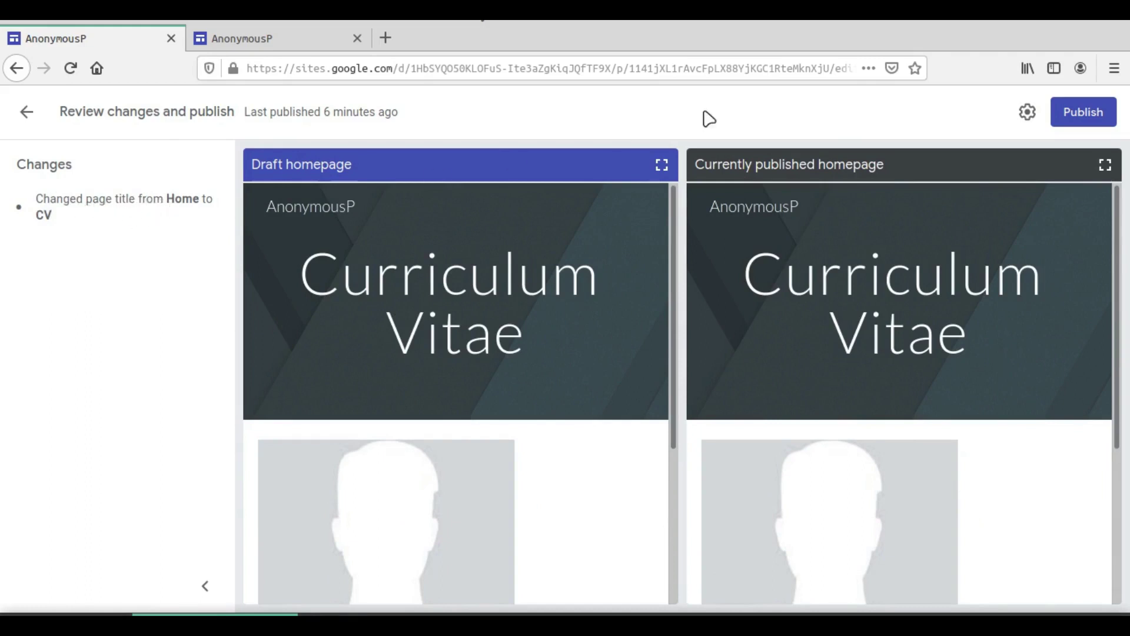
{"action": "left_click", "coordinate": [1068, 111]}
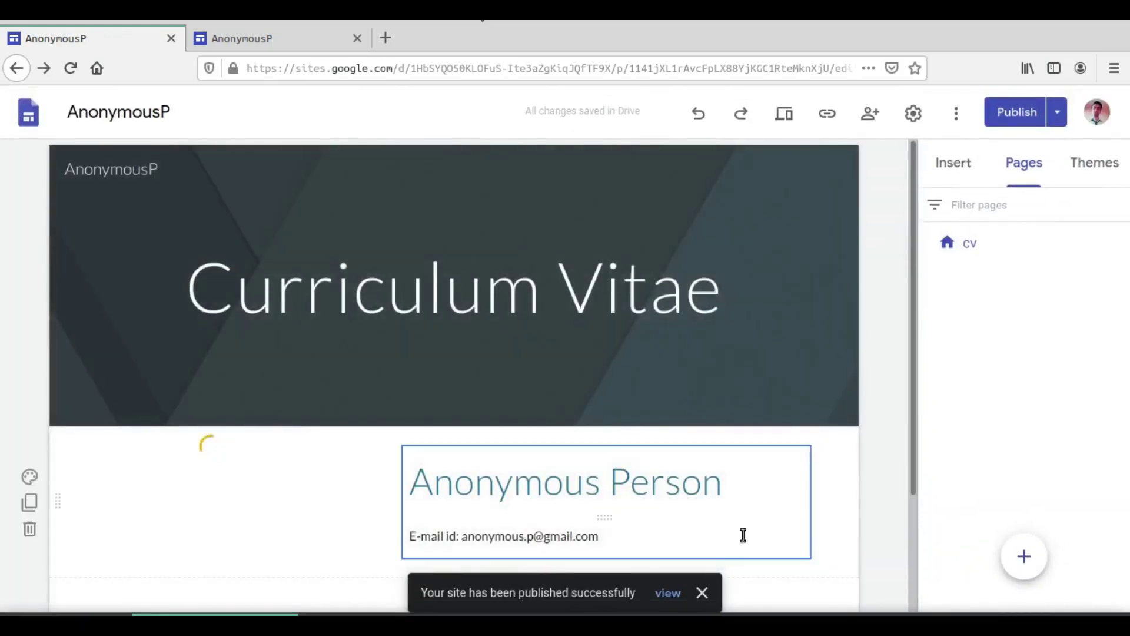
Reload the published site's /home page and load the base address sites.google.com/view/anonymousp without the page path
{"action": "left_click", "coordinate": [298, 47]}
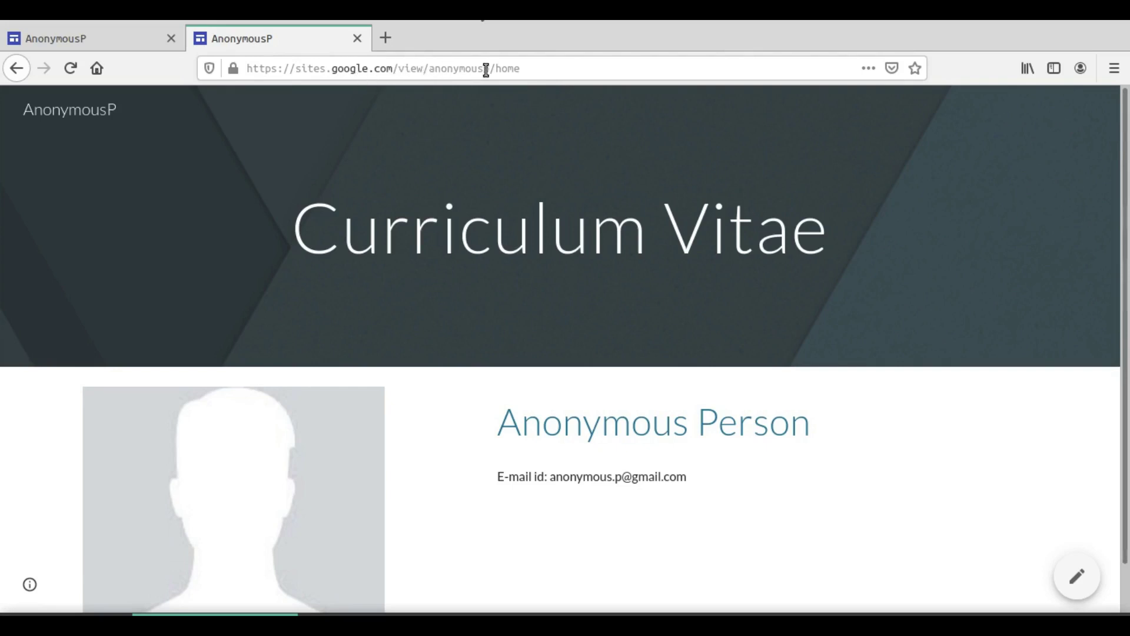
{"action": "left_click", "coordinate": [70, 75]}
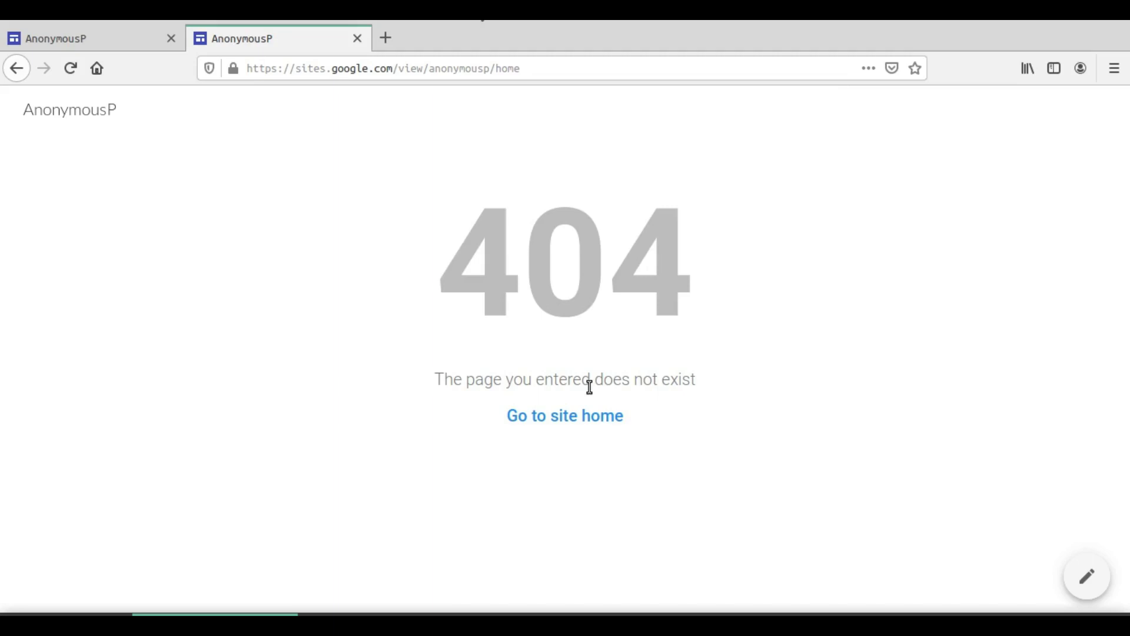
{"action": "left_click", "coordinate": [613, 77]}
{"action": "left_click", "coordinate": [614, 78]}
{"action": "key", "text": "BackSpace"}
{"action": "key", "text": "BackSpace"}
{"action": "key", "text": "BackSpace"}
{"action": "key", "text": "BackSpace"}
{"action": "key", "text": "BackSpace"}
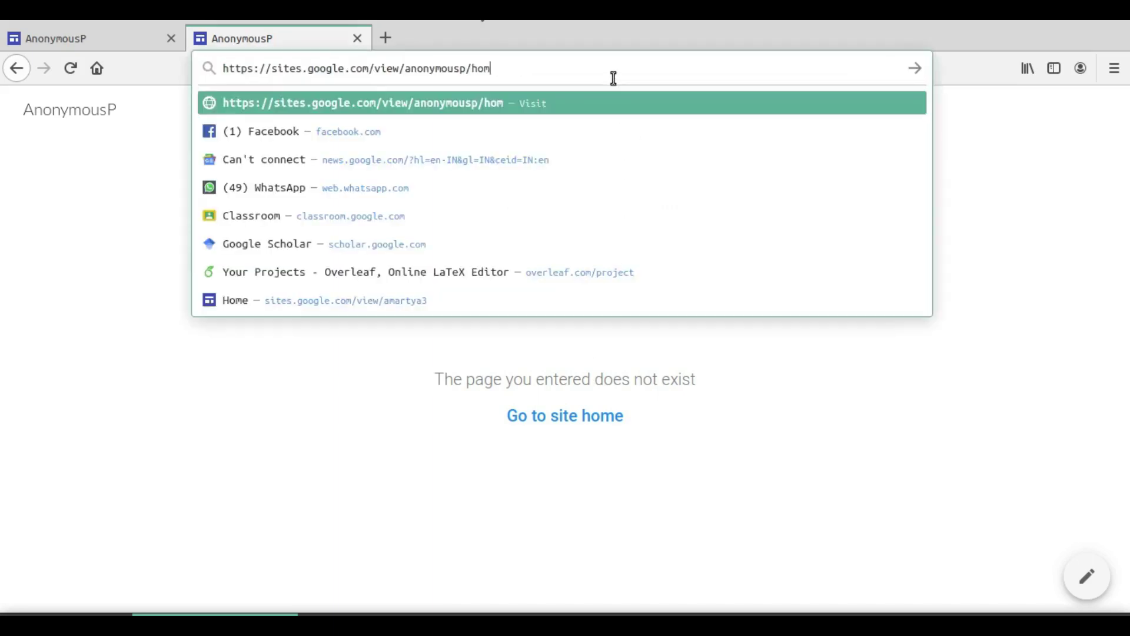
{"action": "key", "text": "Return"}
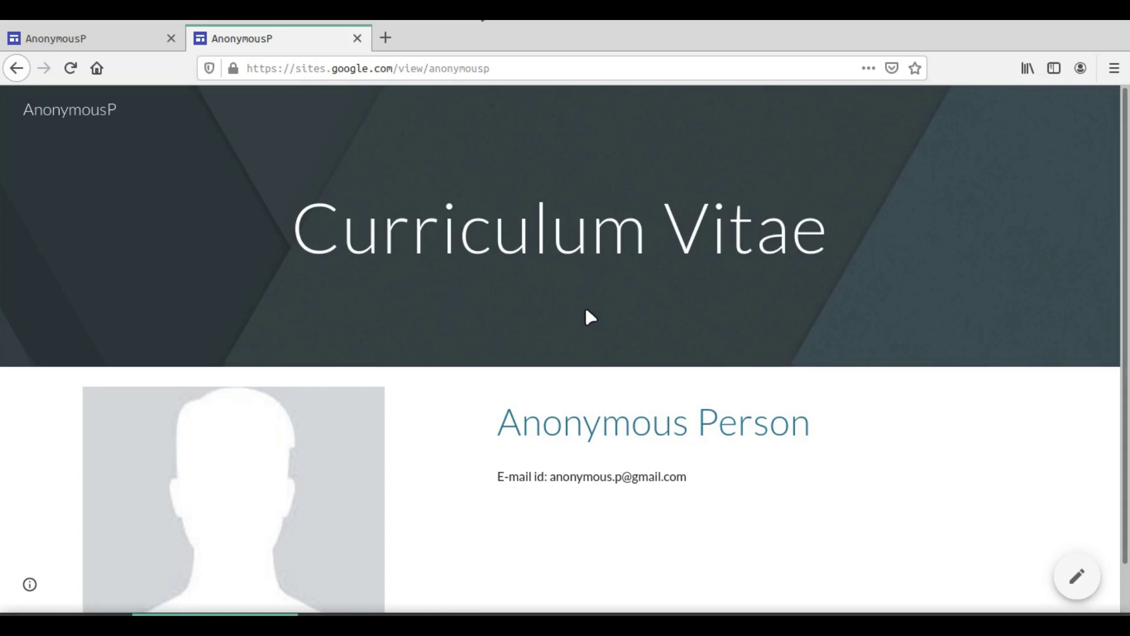
{"action": "left_click", "coordinate": [502, 71]}
{"action": "left_click_drag", "start_coordinate": [503, 72], "coordinate": [434, 69]}
{"action": "left_click", "coordinate": [510, 66]}
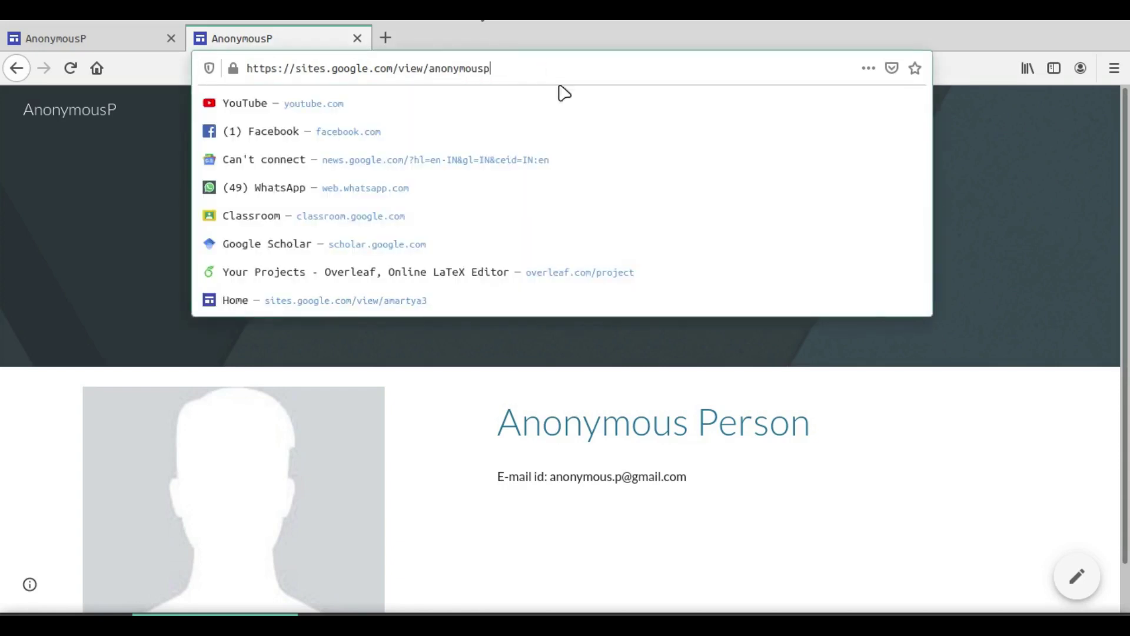
{"action": "left_click", "coordinate": [1038, 149]}
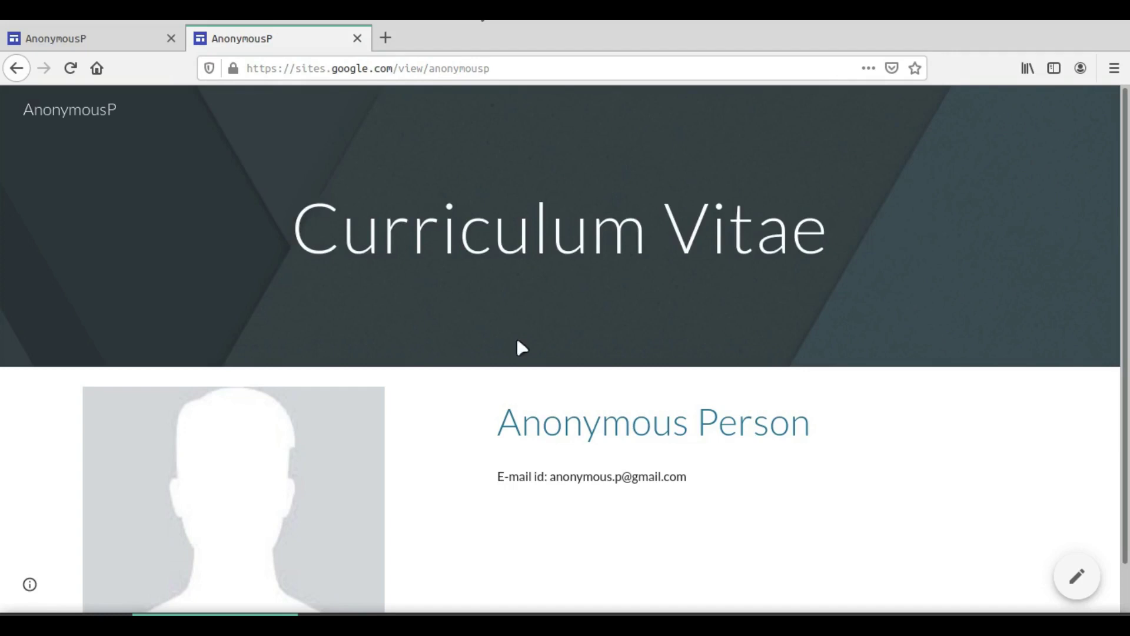
{"action": "scroll", "coordinate": [571, 331], "scroll_direction": "down", "scroll_amount": 1}
{"action": "scroll", "coordinate": [571, 331], "scroll_direction": "up", "scroll_amount": 1}
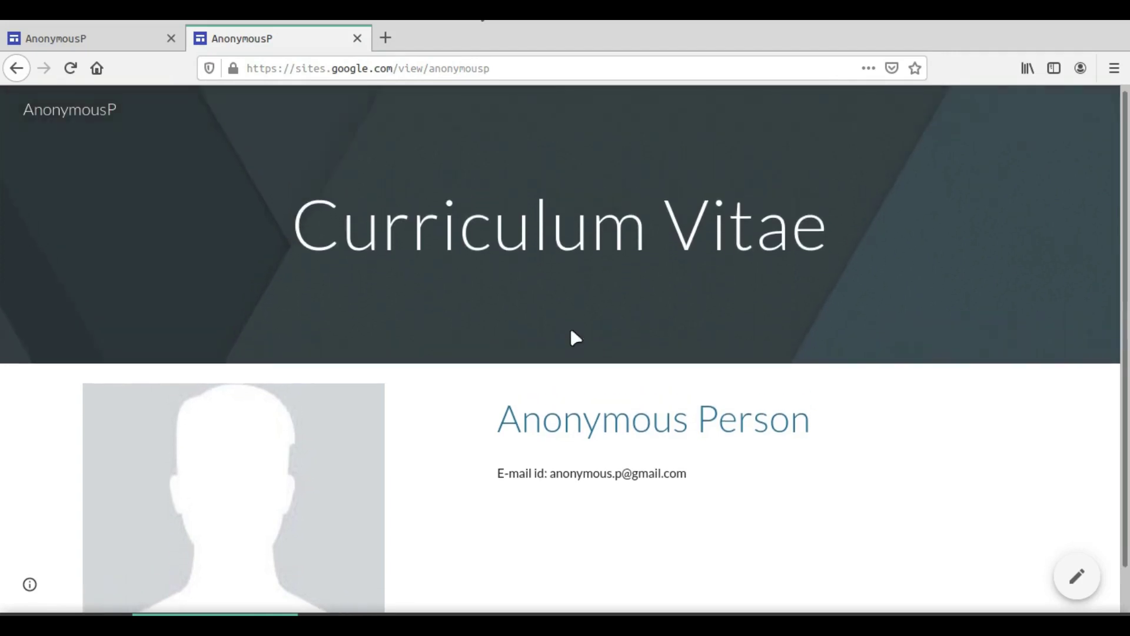
Load the published site at sites.google.com/view/anonymousp/cv and look over the page
{"action": "left_click", "coordinate": [517, 70]}
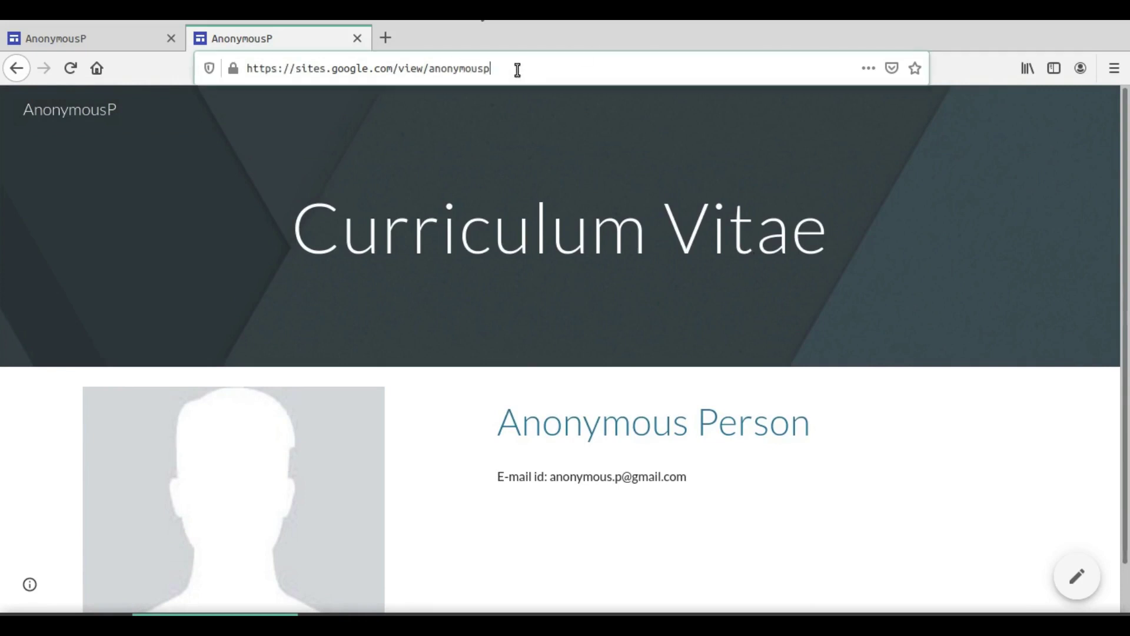
{"action": "left_click", "coordinate": [518, 69]}
{"action": "type", "text": "/cv"}
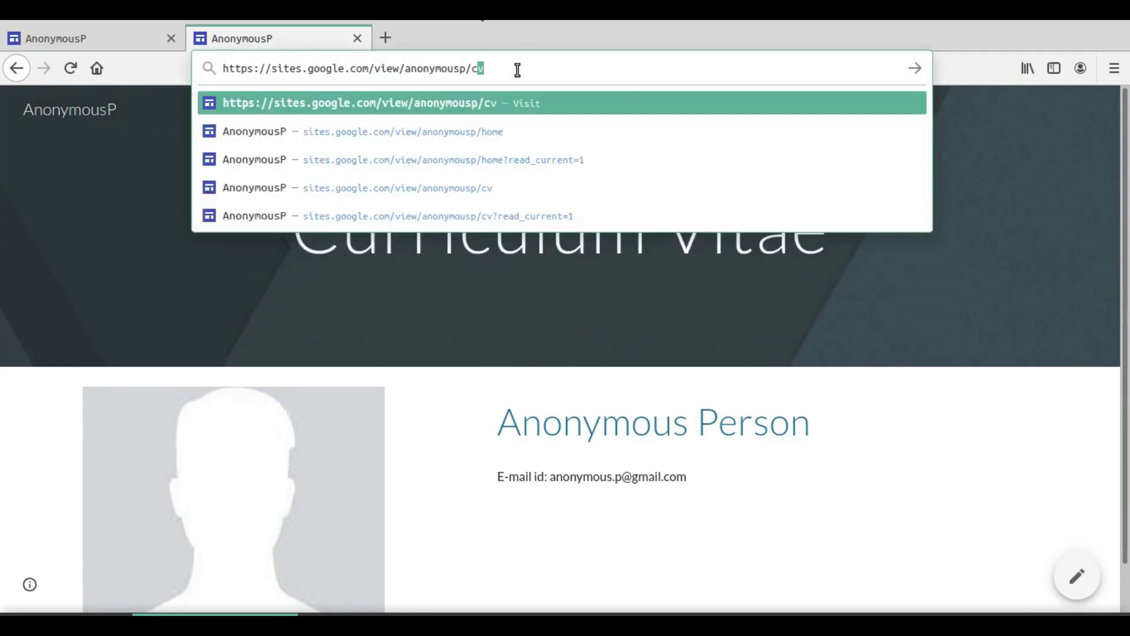
{"action": "key", "text": "Return"}
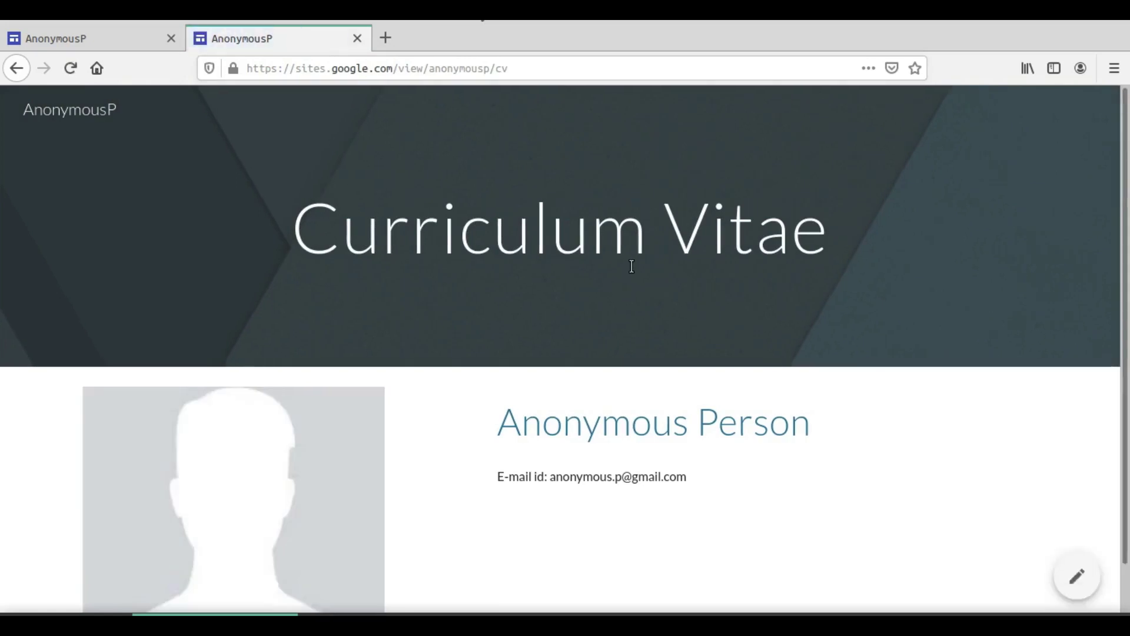
{"action": "scroll", "coordinate": [633, 272], "scroll_direction": "down", "scroll_amount": 1}
{"action": "scroll", "coordinate": [630, 261], "scroll_direction": "up", "scroll_amount": 1}
Return to the site editor and rename the CV page as Home in its properties
{"action": "left_click", "coordinate": [35, 39]}
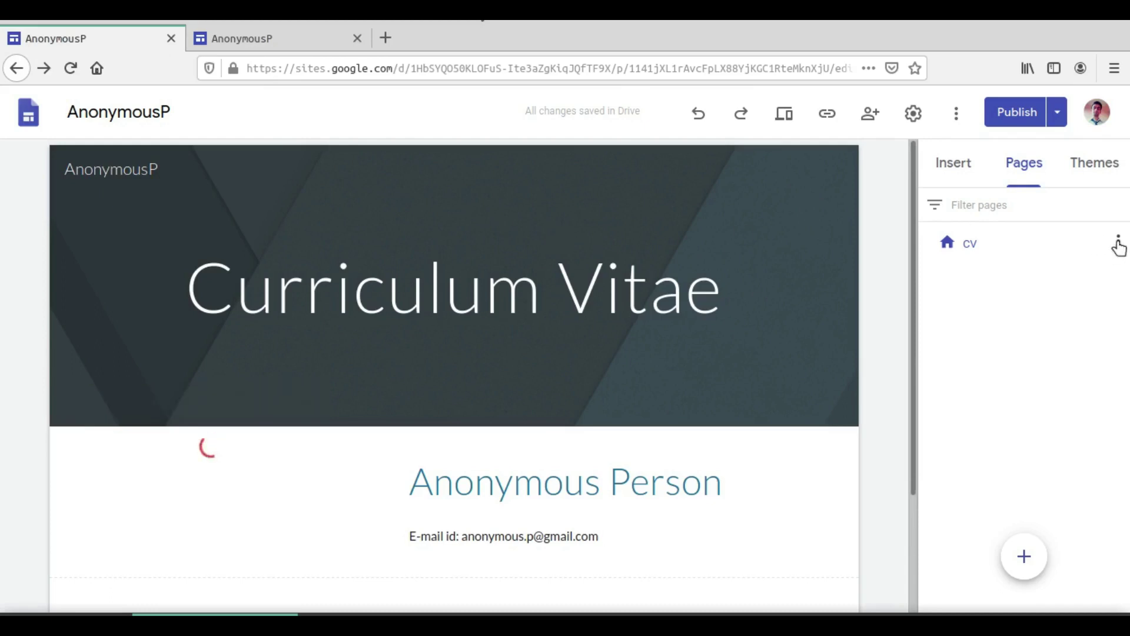
{"action": "left_click", "coordinate": [1118, 242]}
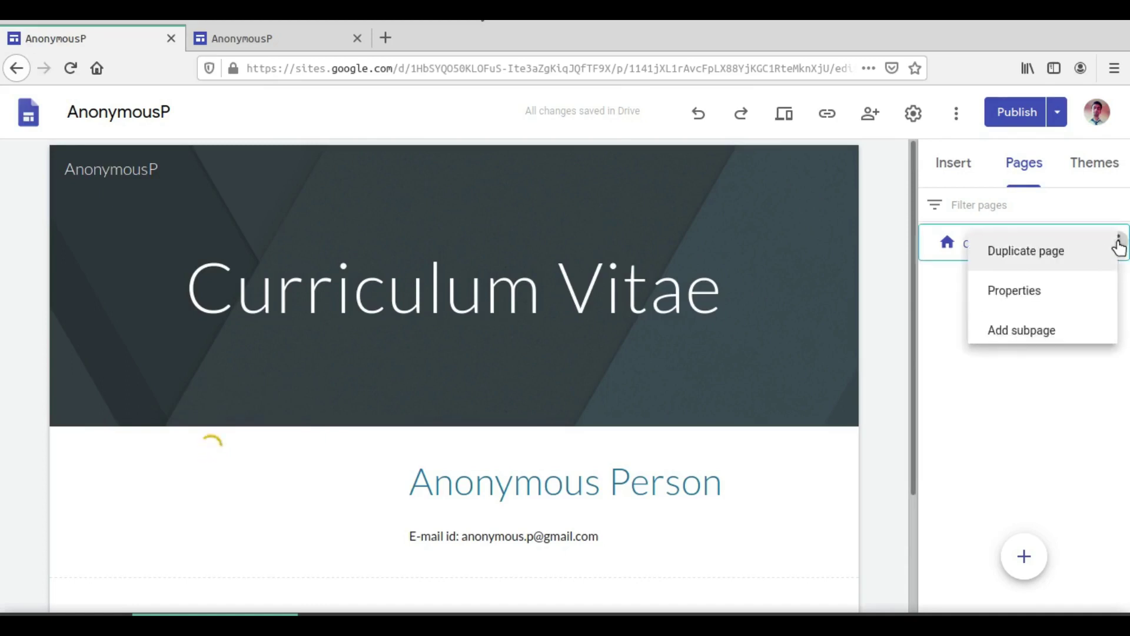
{"action": "left_click", "coordinate": [1049, 306]}
{"action": "left_click_drag", "start_coordinate": [727, 306], "coordinate": [673, 304]}
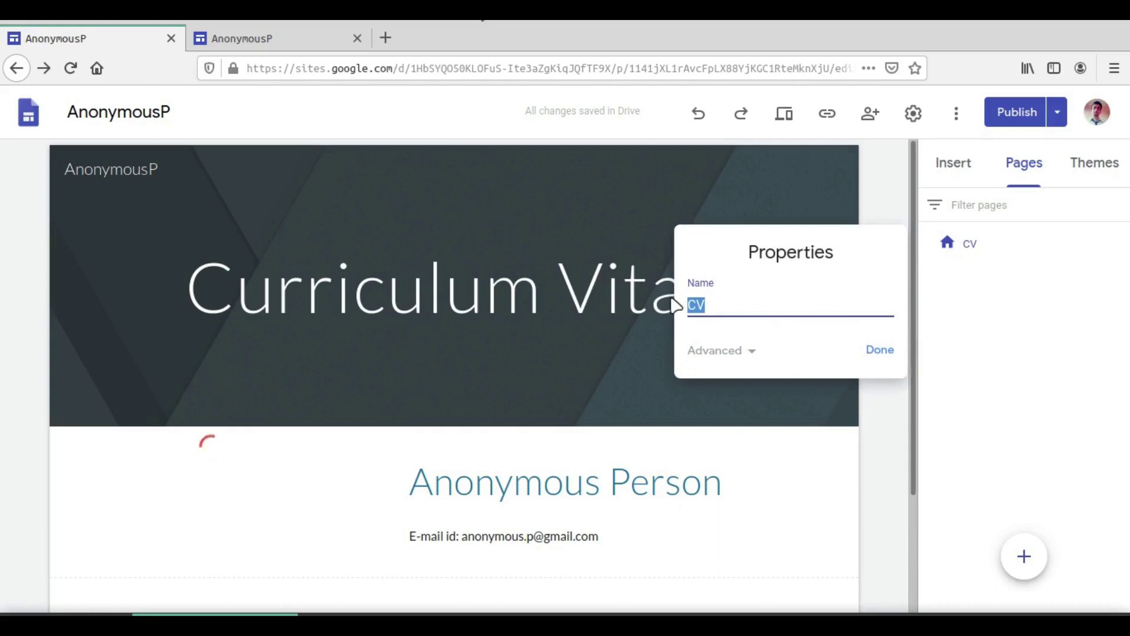
{"action": "type", "text": "Home"}
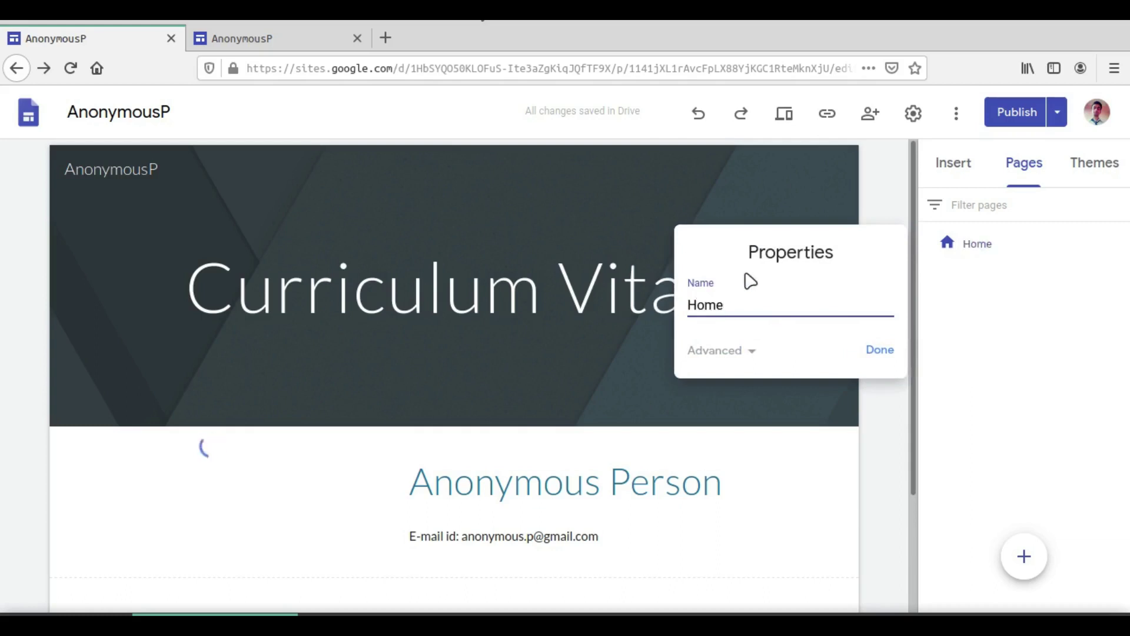
Set the page's custom path to home and finish editing its properties
{"action": "left_click", "coordinate": [736, 354]}
{"action": "left_click_drag", "start_coordinate": [736, 369], "coordinate": [677, 370]}
{"action": "type", "text": "home"}
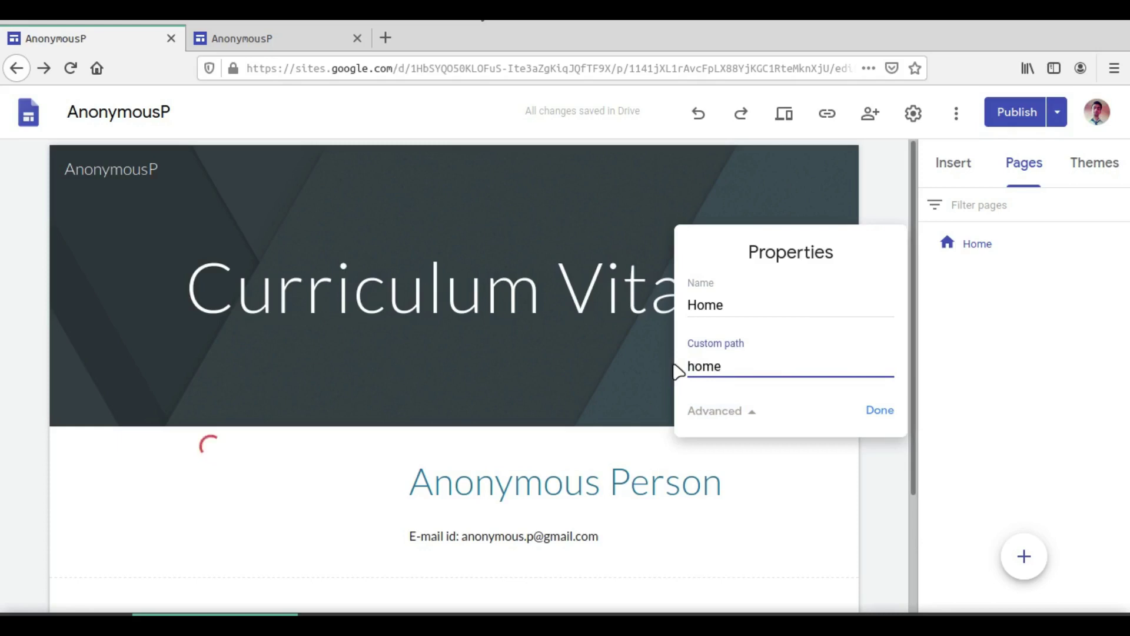
{"action": "left_click", "coordinate": [880, 411]}
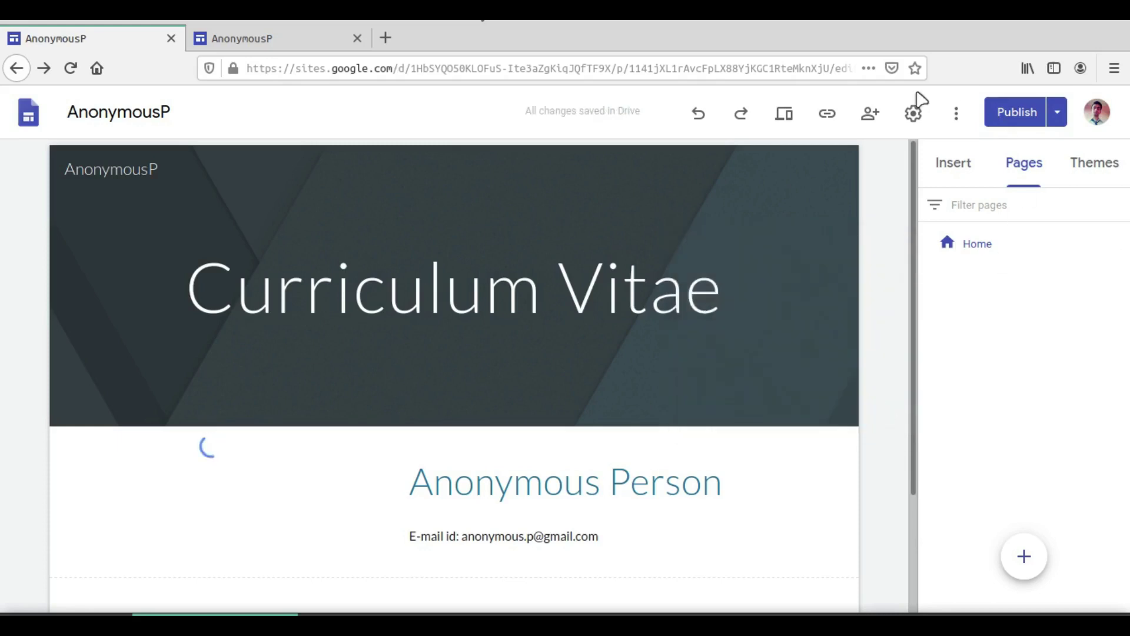
Review and publish the site changes, and reload the published site's /cv address
{"action": "left_click", "coordinate": [1009, 121]}
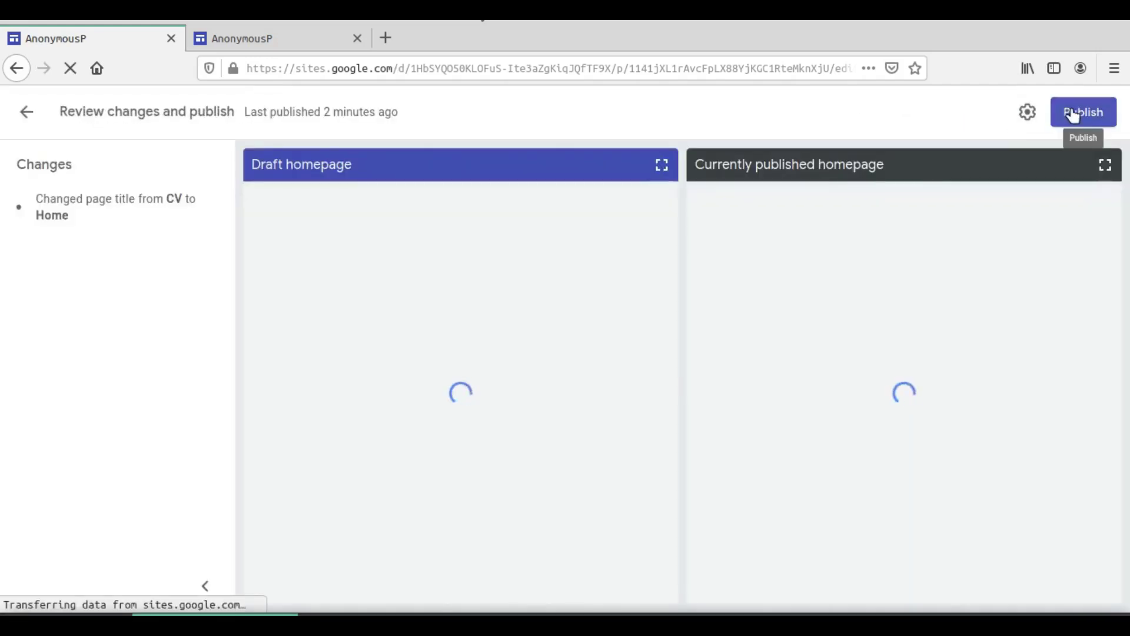
{"action": "left_click", "coordinate": [1073, 115]}
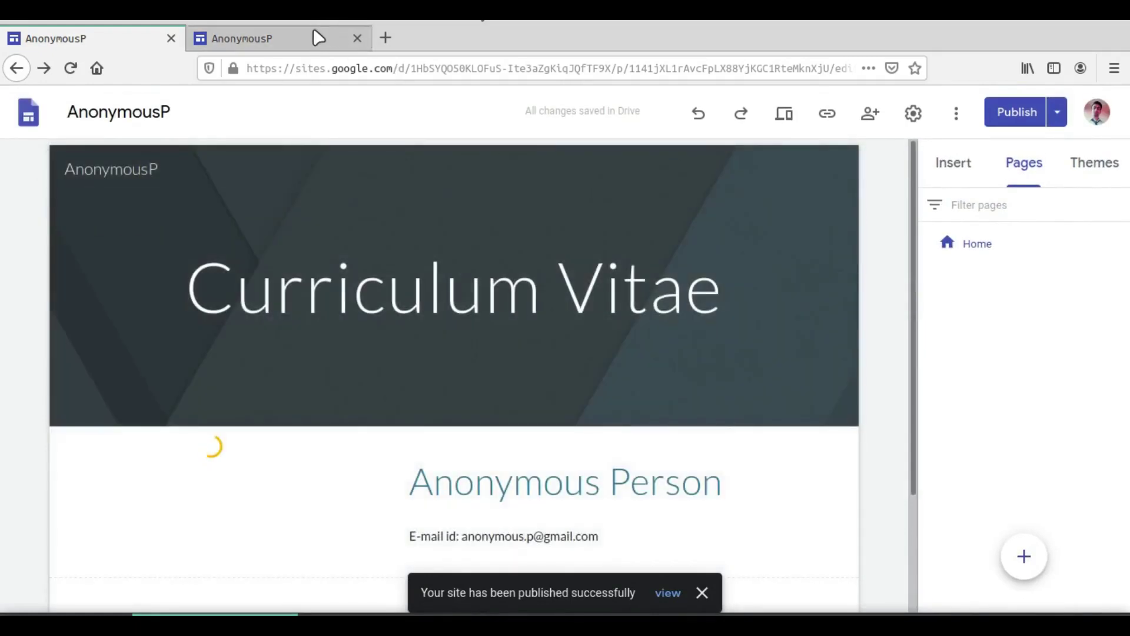
{"action": "left_click", "coordinate": [317, 37]}
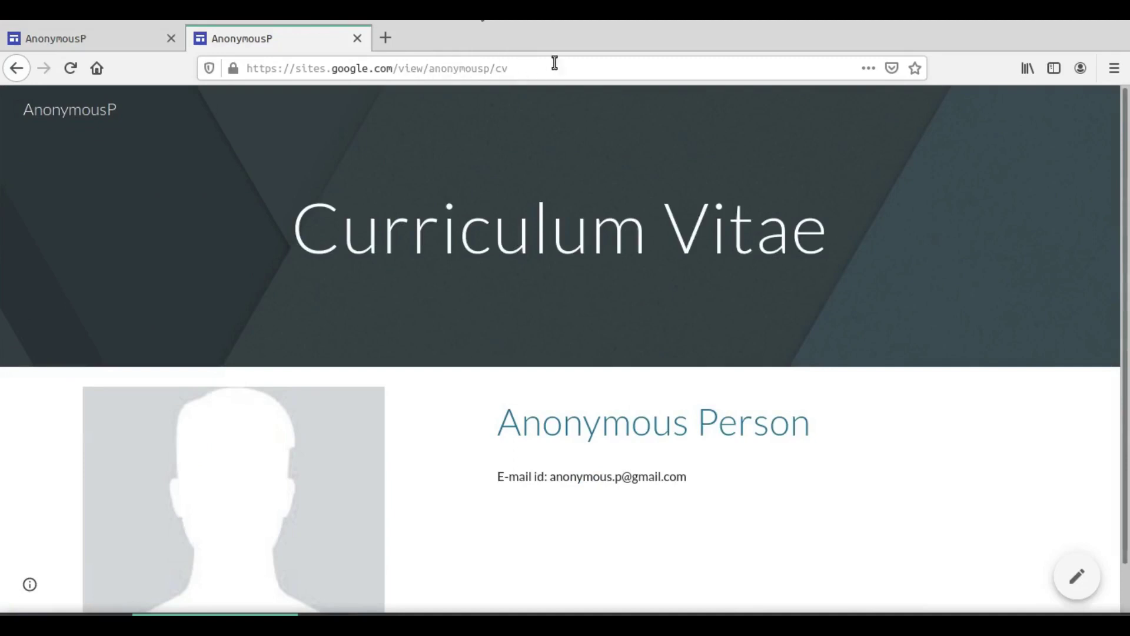
{"action": "left_click", "coordinate": [71, 68]}
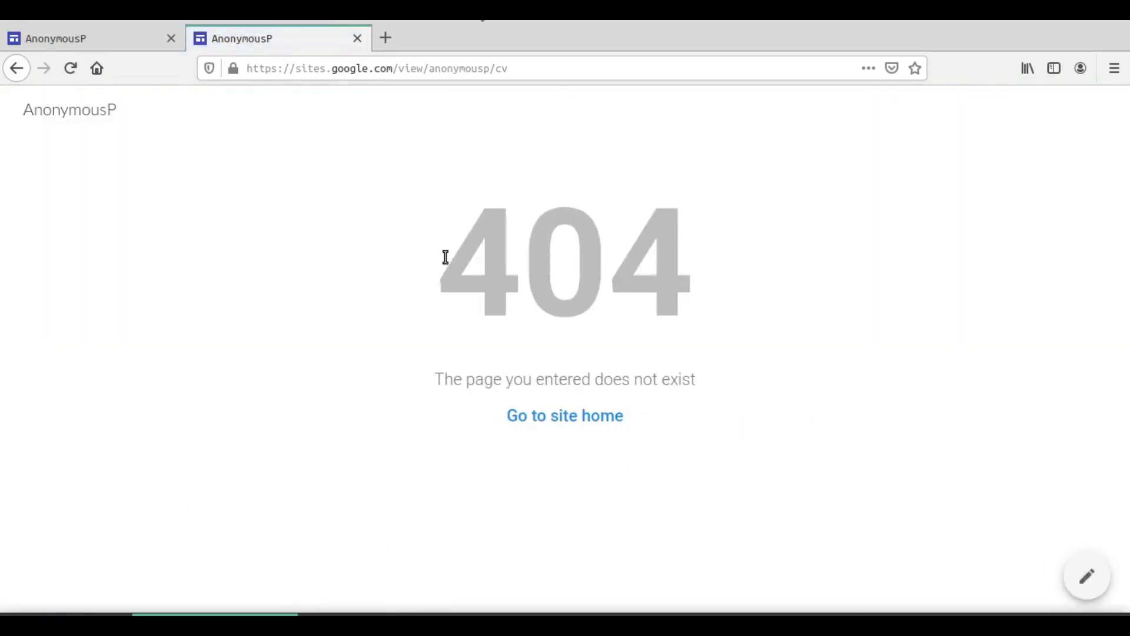
Remove the /cv path from the published site's address and load the base address sites.google.com/view/anonymousp
{"action": "left_click", "coordinate": [571, 71]}
{"action": "left_click", "coordinate": [570, 72]}
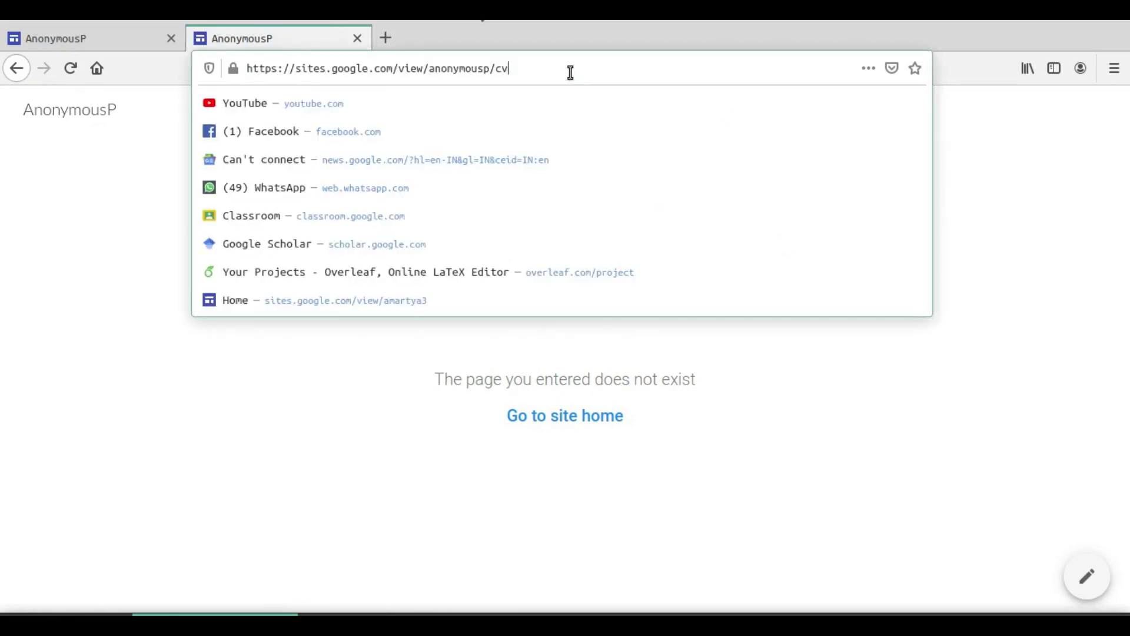
{"action": "key", "text": "BackSpace"}
{"action": "key", "text": "BackSpace"}
{"action": "key", "text": "BackSpace"}
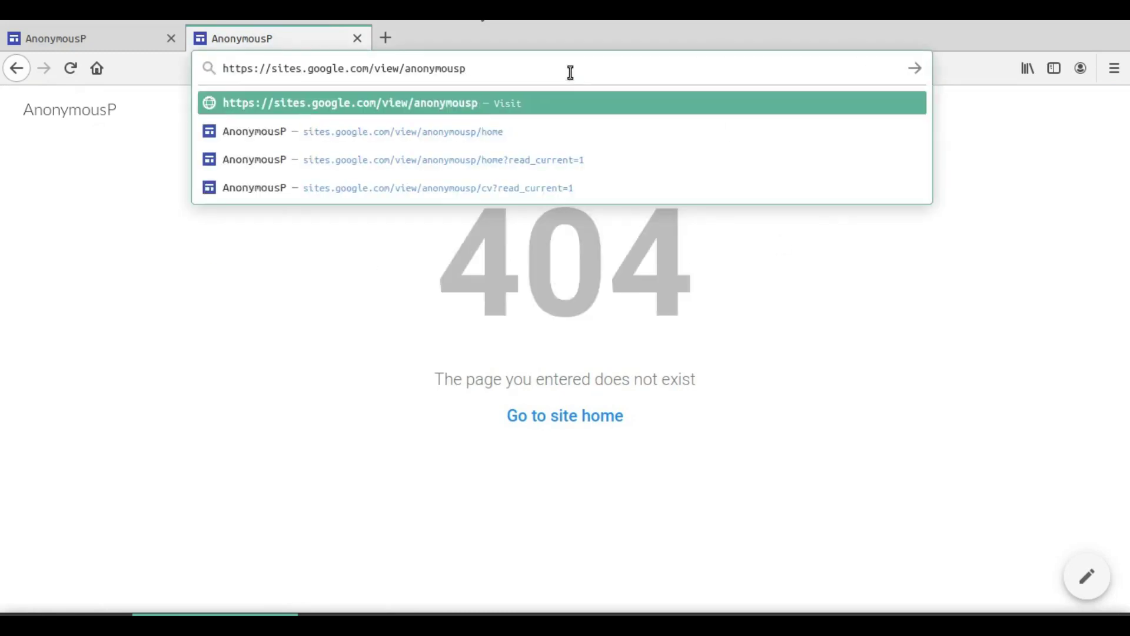
{"action": "key", "text": "Return"}
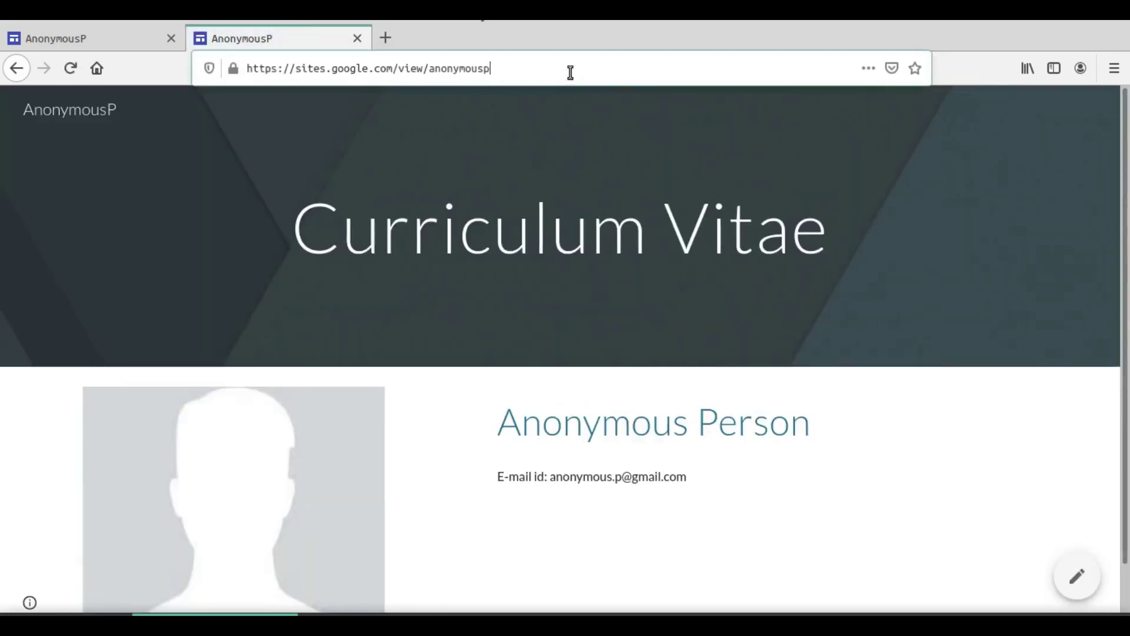
Load the published site's /home address
{"action": "left_click", "coordinate": [571, 72]}
{"action": "left_click", "coordinate": [570, 72]}
{"action": "type", "text": "/home"}
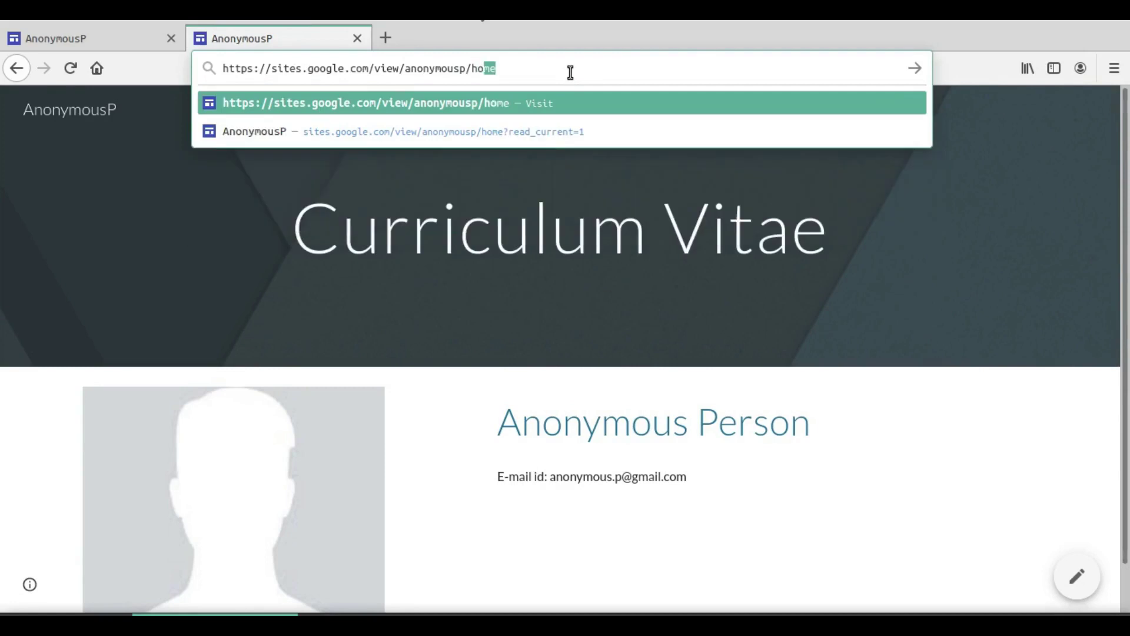
{"action": "key", "text": "Return"}
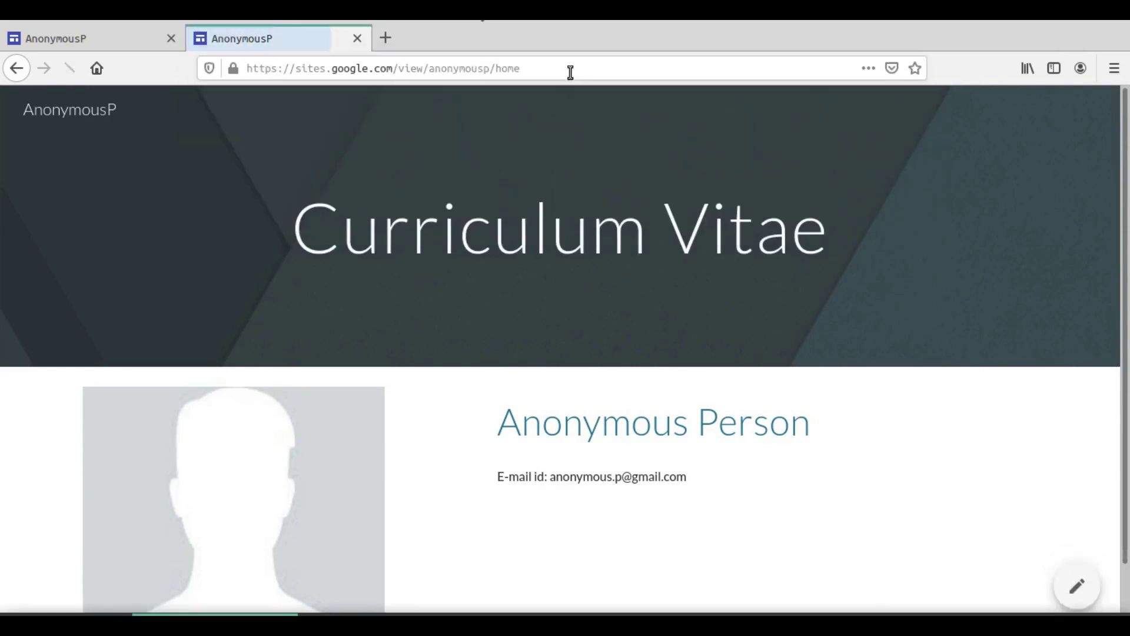
Replace home with cv in the published site's address and load it again
{"action": "left_click", "coordinate": [570, 72]}
{"action": "left_click", "coordinate": [571, 72]}
{"action": "key", "text": "BackSpace"}
{"action": "key", "text": "BackSpace"}
{"action": "key", "text": "BackSpace"}
{"action": "key", "text": "BackSpace"}
{"action": "type", "text": "cv"}
{"action": "key", "text": "Return"}
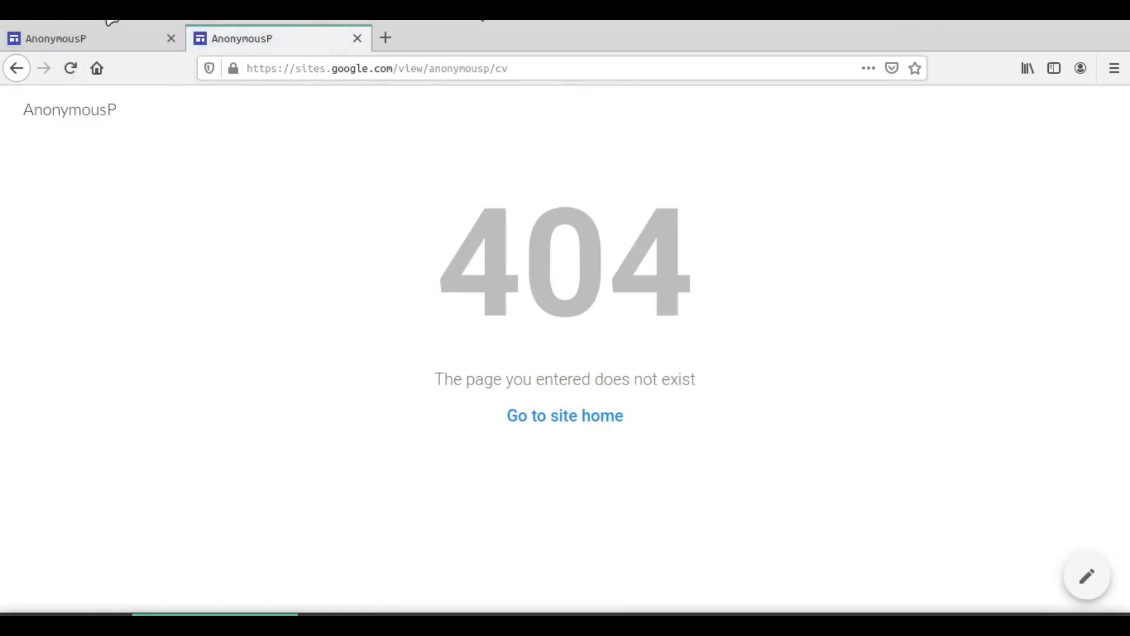
Return to the site editor and duplicate the Home page, keeping the suggested name Copy of Home and an empty custom path
{"action": "left_click", "coordinate": [94, 39]}
{"action": "mouse_move", "coordinate": [946, 247]}
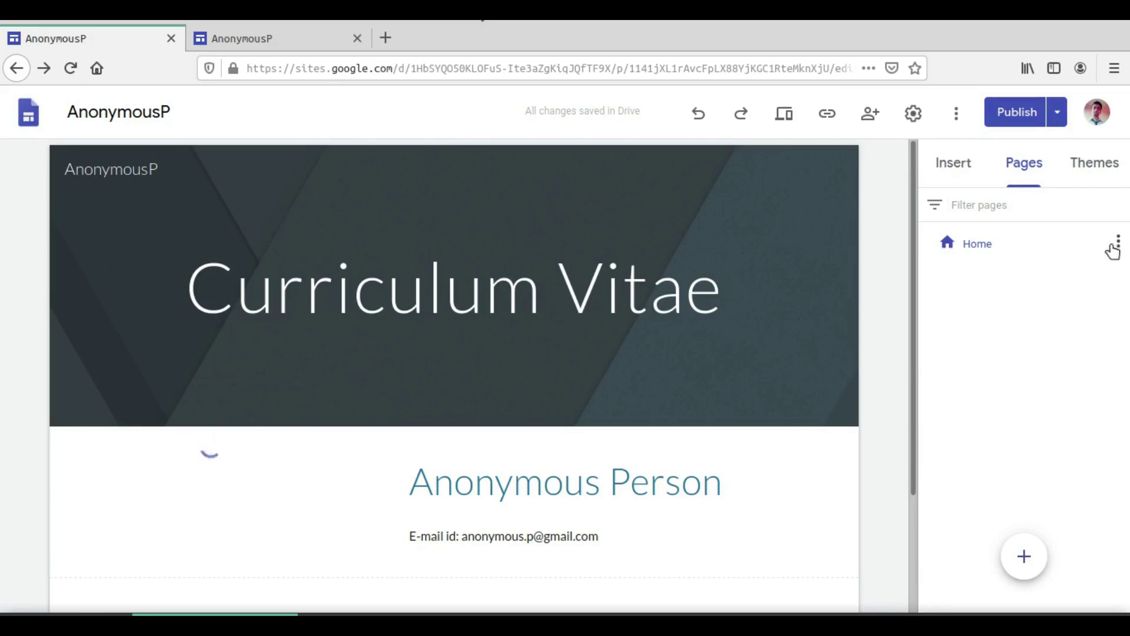
{"action": "left_click", "coordinate": [1117, 245]}
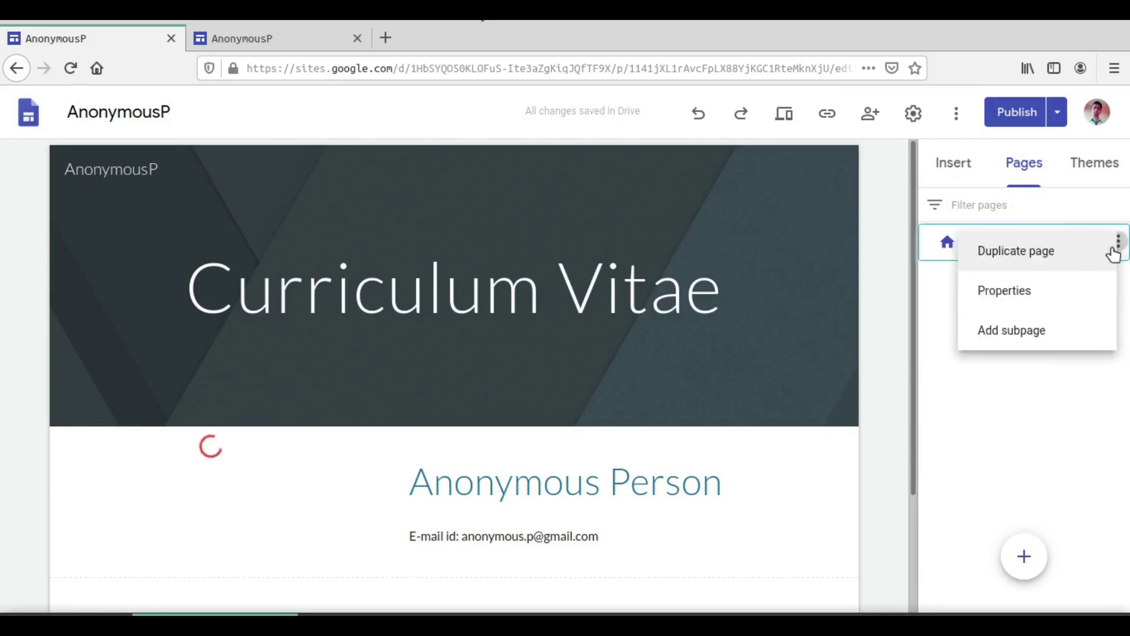
{"action": "left_click", "coordinate": [1082, 262]}
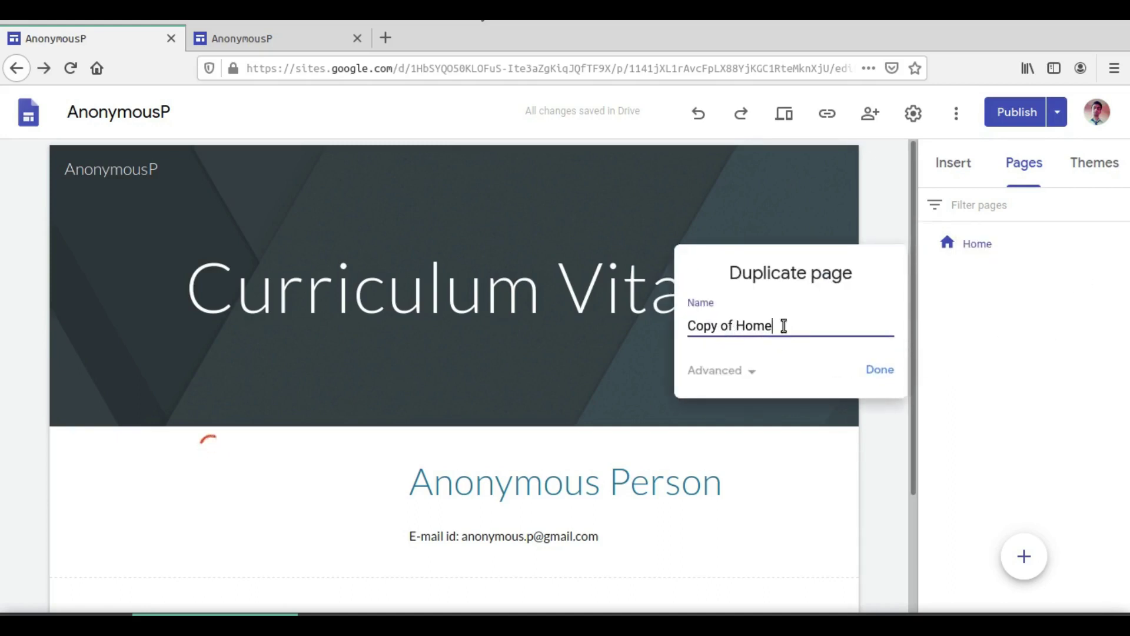
{"action": "left_click", "coordinate": [736, 371]}
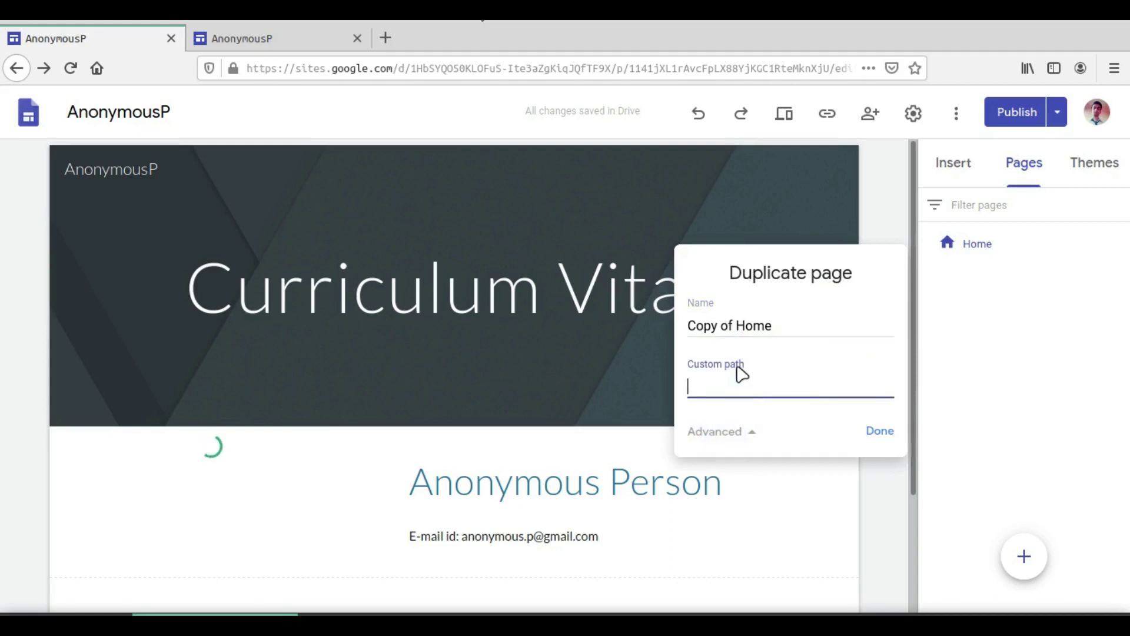
{"action": "left_click", "coordinate": [885, 436]}
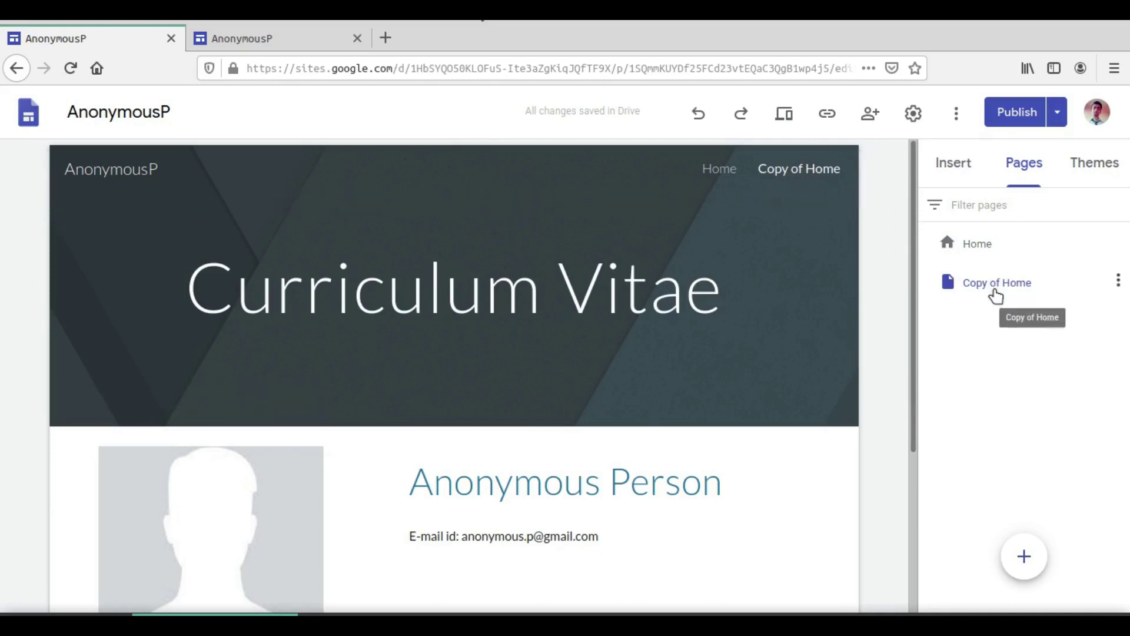
Compare the page options offered for Copy of Home with those offered for the Home page
{"action": "left_click", "coordinate": [1116, 284]}
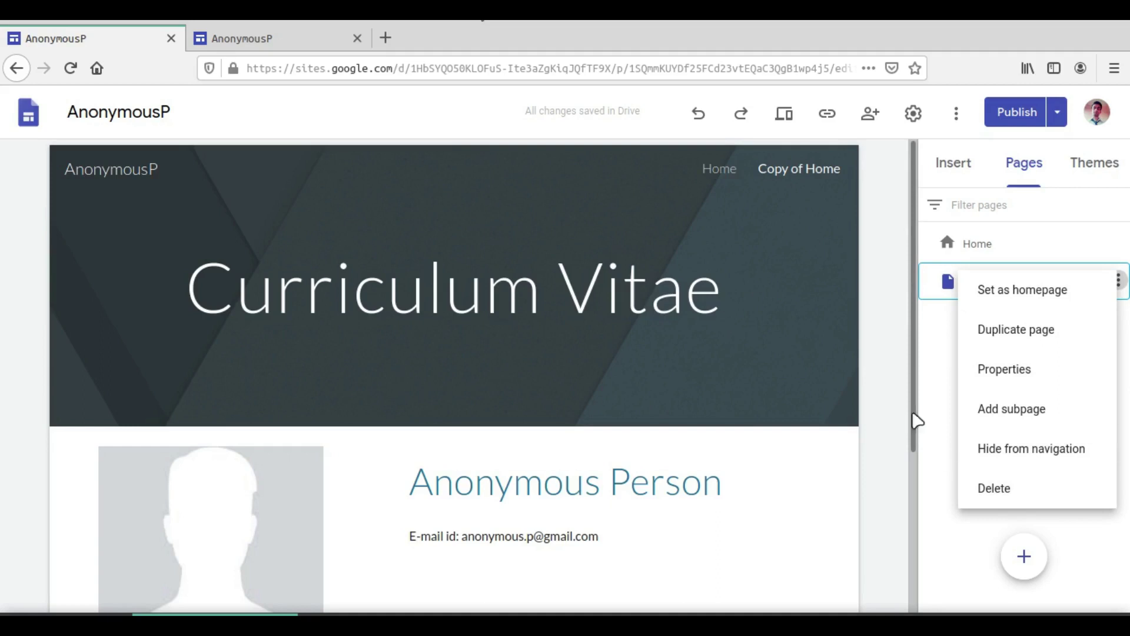
{"action": "left_click", "coordinate": [929, 382]}
{"action": "left_click", "coordinate": [1118, 244]}
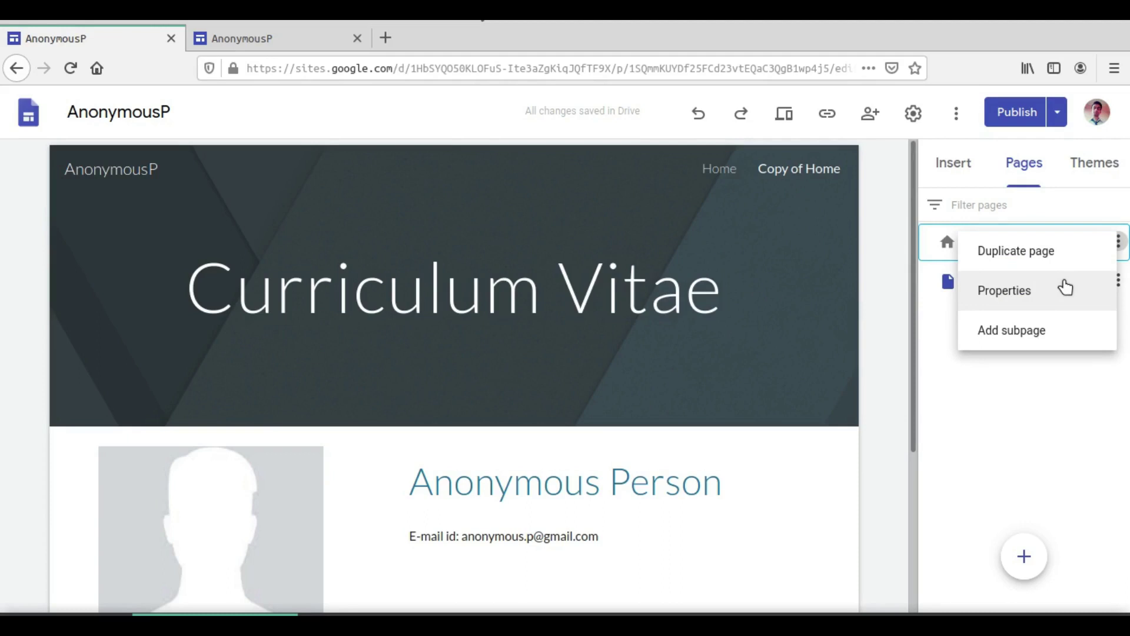
{"action": "left_click", "coordinate": [1012, 376]}
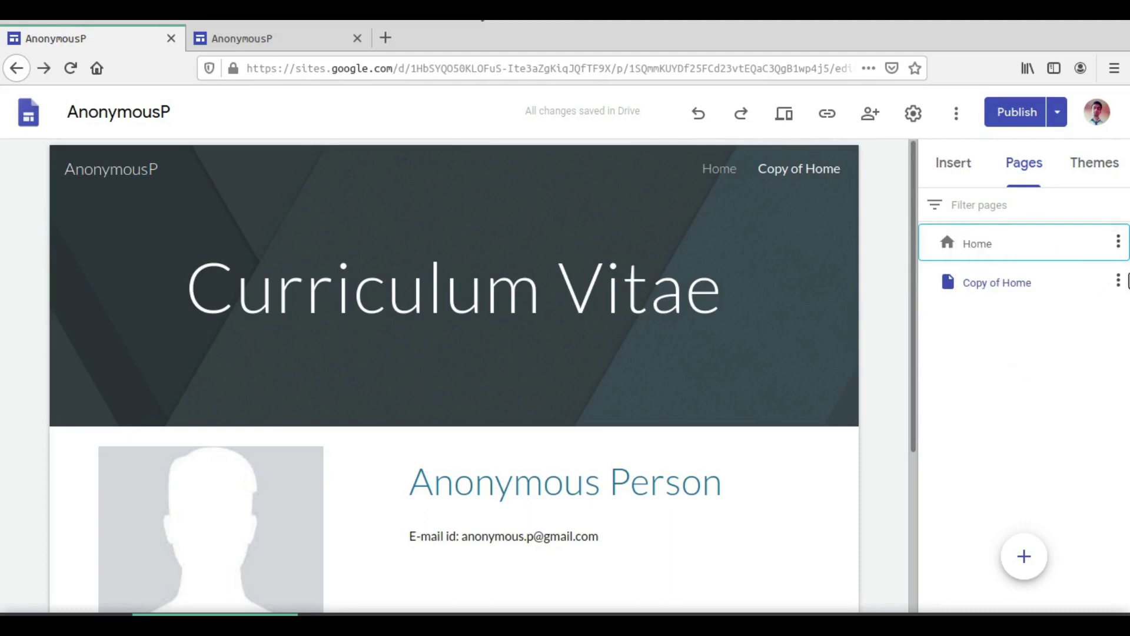
Rename the Copy of Home page as CV with the custom path cv and finish editing its properties
{"action": "left_click", "coordinate": [1118, 283]}
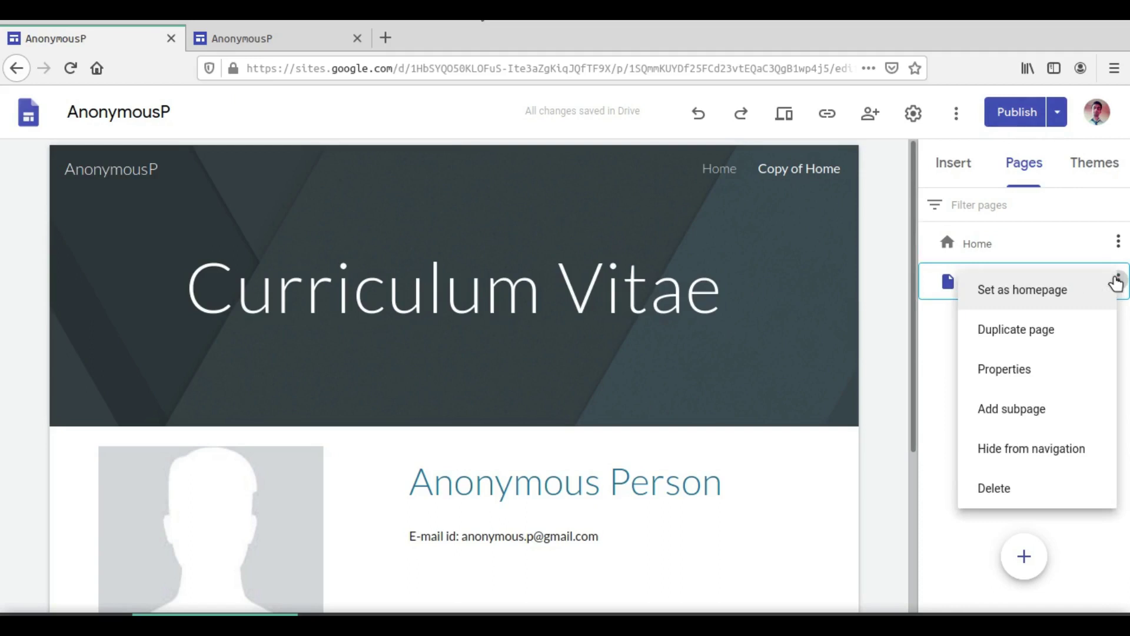
{"action": "left_click", "coordinate": [1034, 369]}
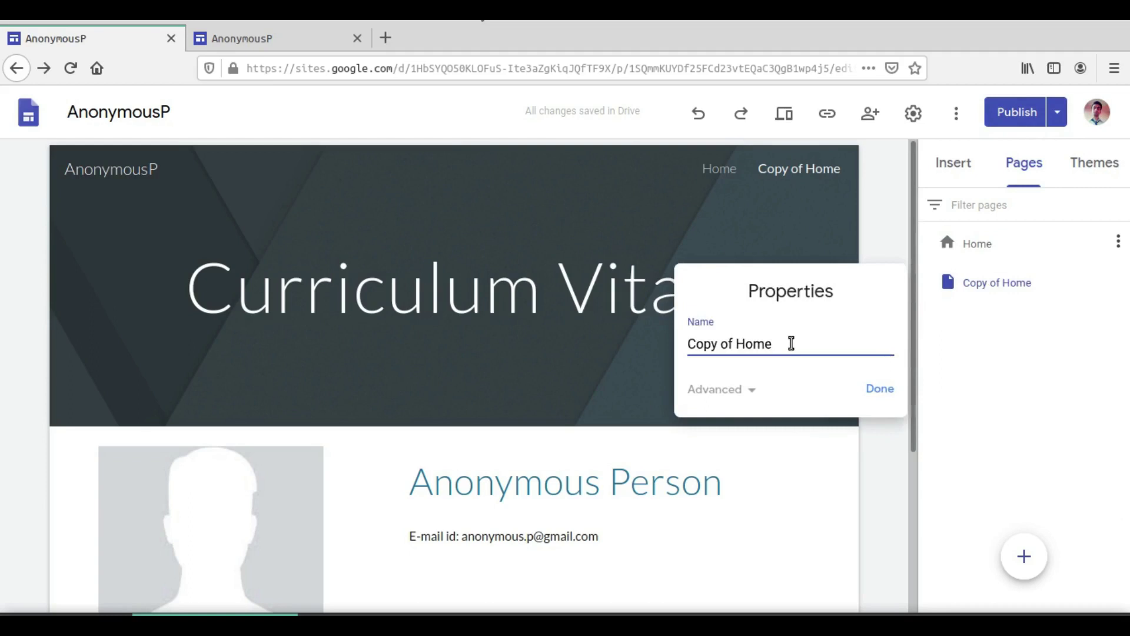
{"action": "left_click_drag", "start_coordinate": [791, 343], "coordinate": [700, 347]}
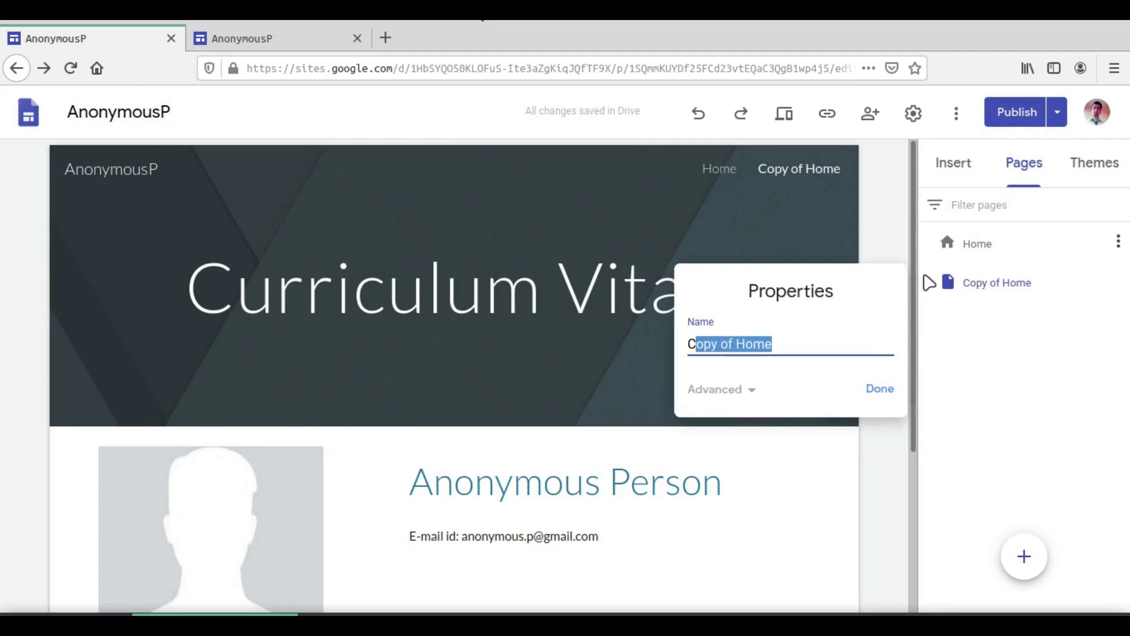
{"action": "type", "text": "V"}
{"action": "left_click", "coordinate": [730, 389]}
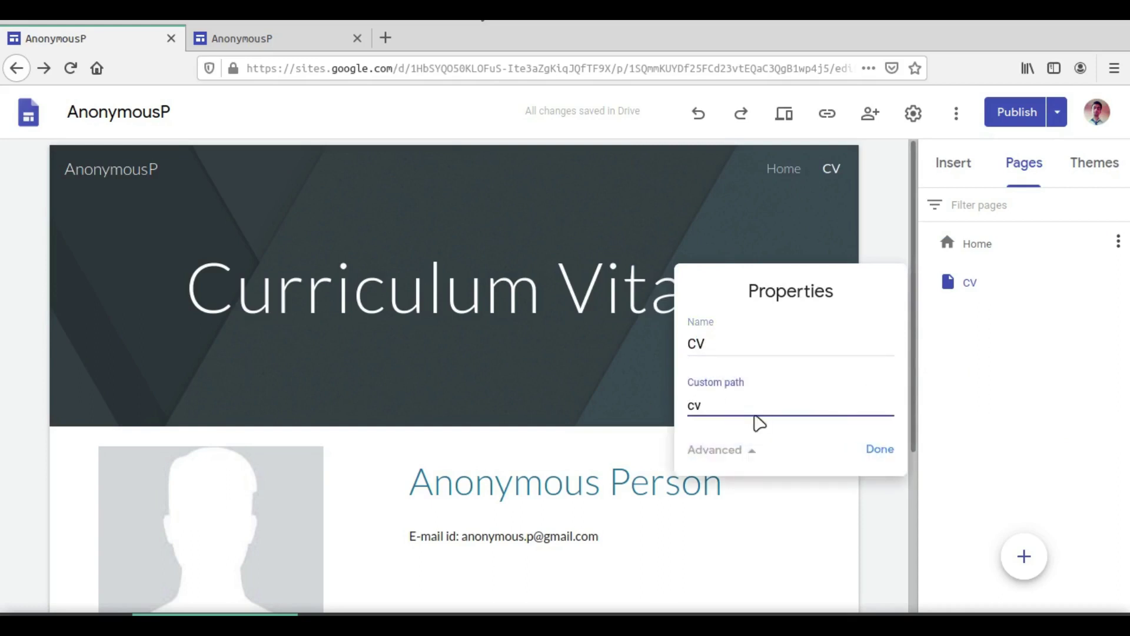
{"action": "left_click", "coordinate": [872, 455]}
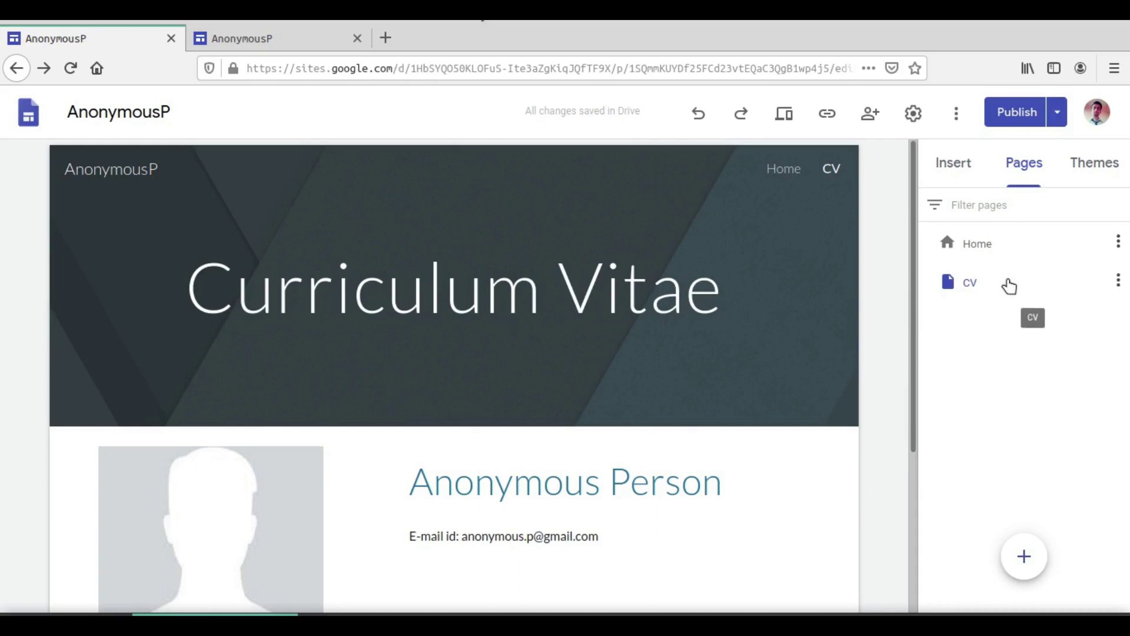
Check the options offered for the CV page and publish the site with the added CV page
{"action": "left_click", "coordinate": [1118, 280]}
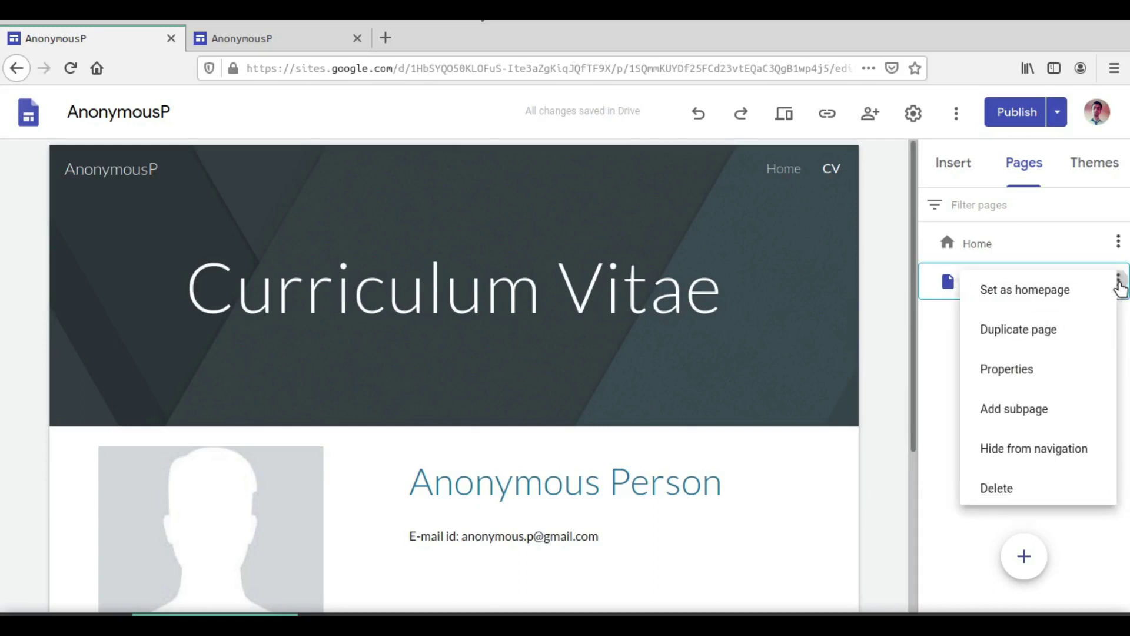
{"action": "left_click", "coordinate": [936, 346]}
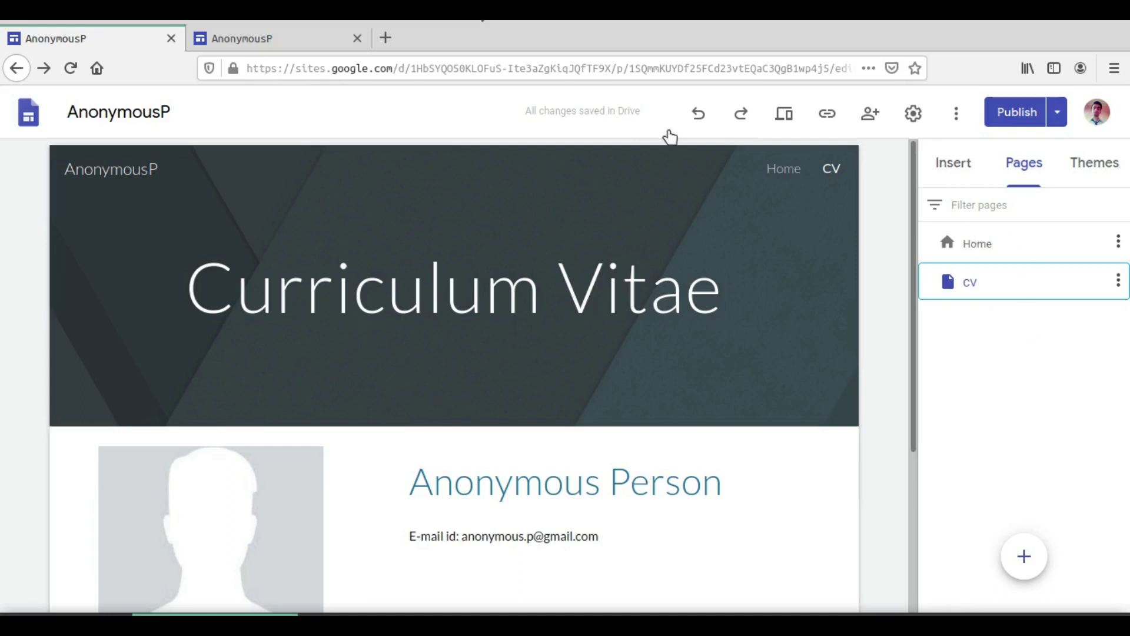
{"action": "left_click", "coordinate": [1007, 118]}
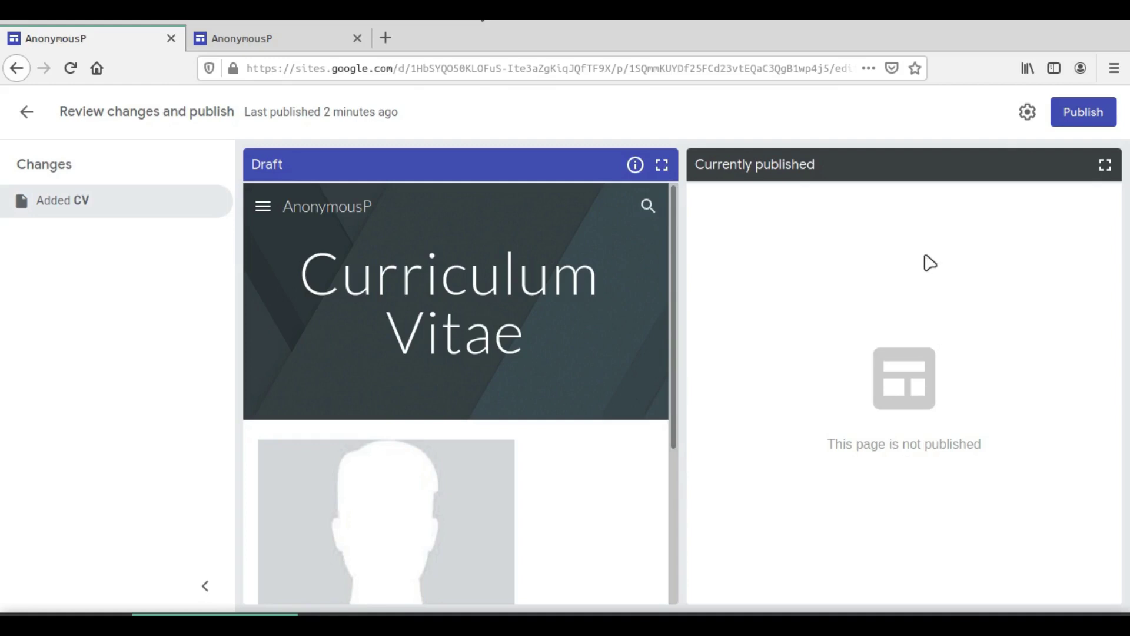
{"action": "left_click", "coordinate": [1069, 114]}
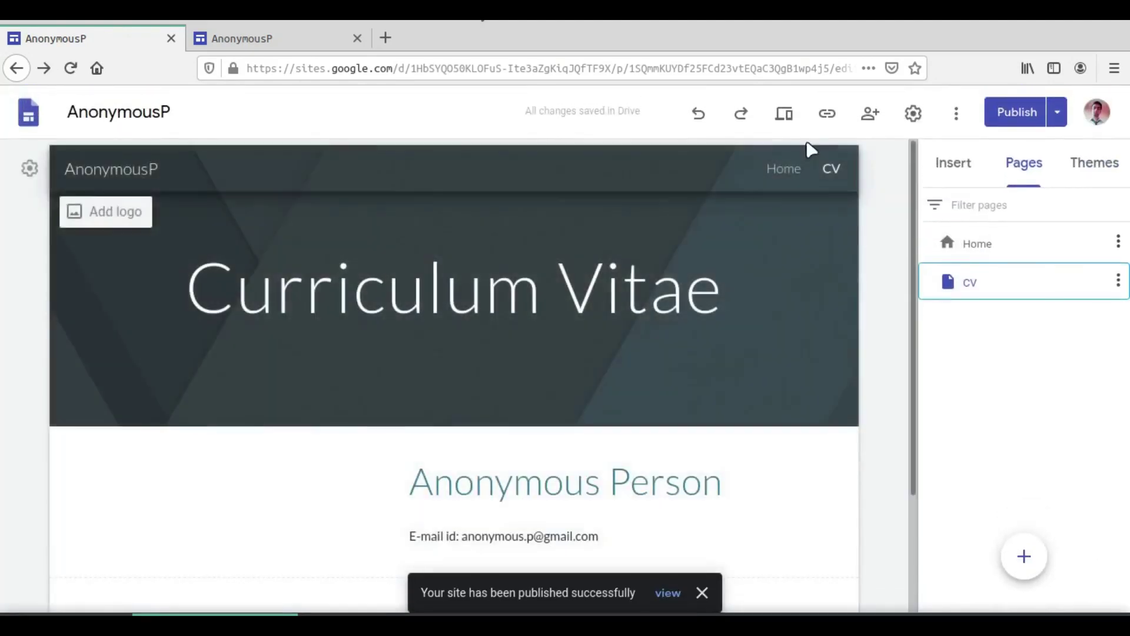
Switch to the published site and reload its address ending in /anonymousp/cv
{"action": "left_click", "coordinate": [285, 38]}
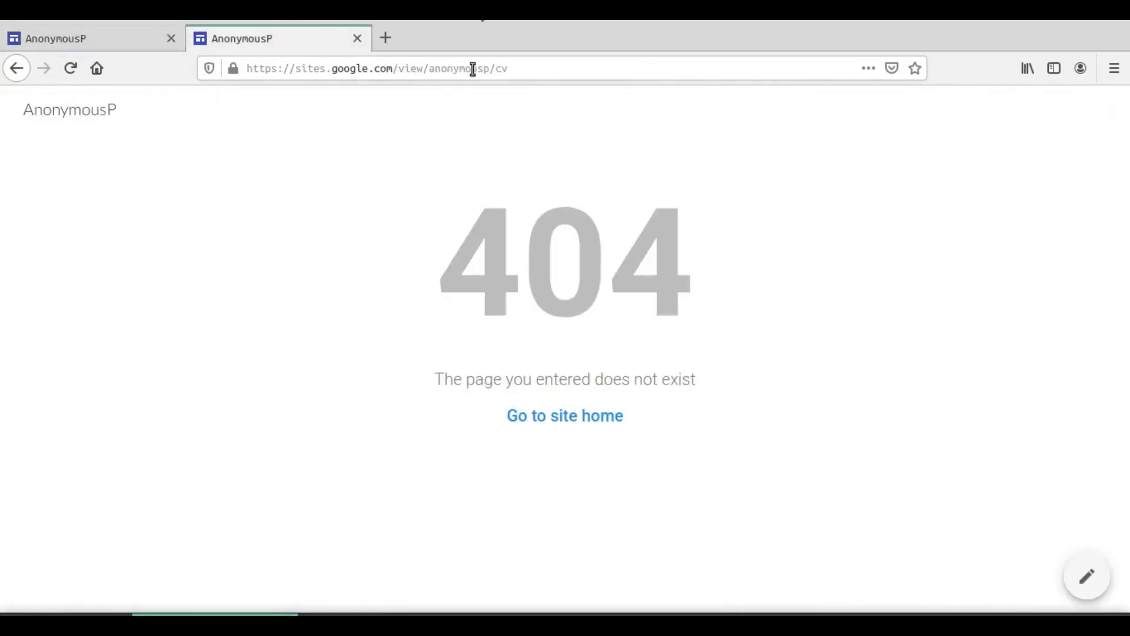
{"action": "left_click_drag", "start_coordinate": [510, 74], "coordinate": [236, 63]}
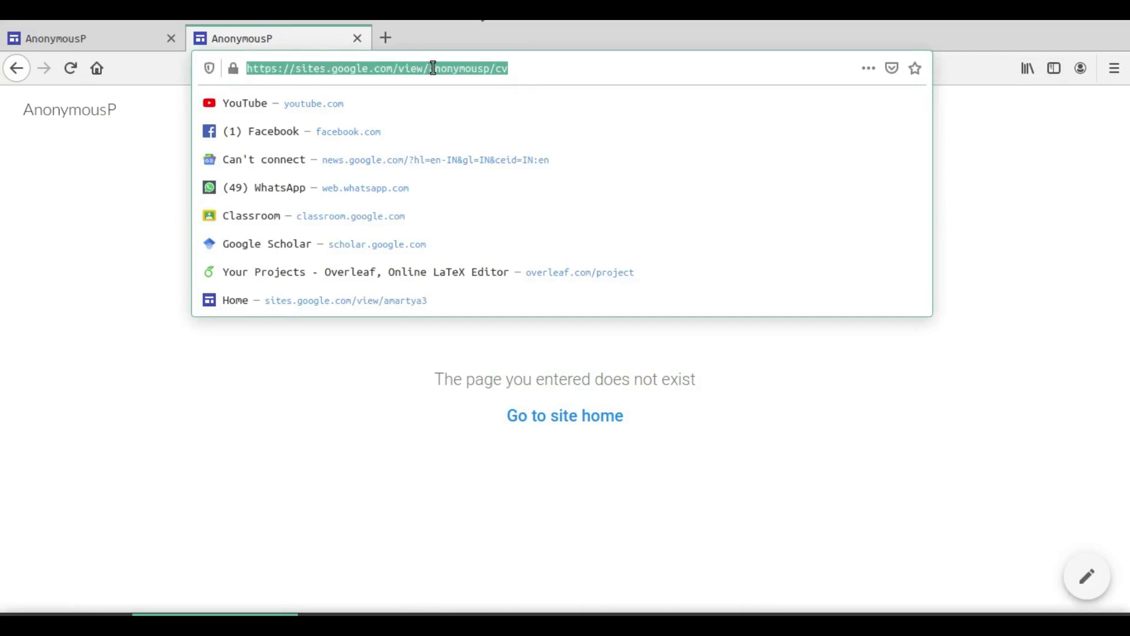
{"action": "left_click", "coordinate": [522, 72]}
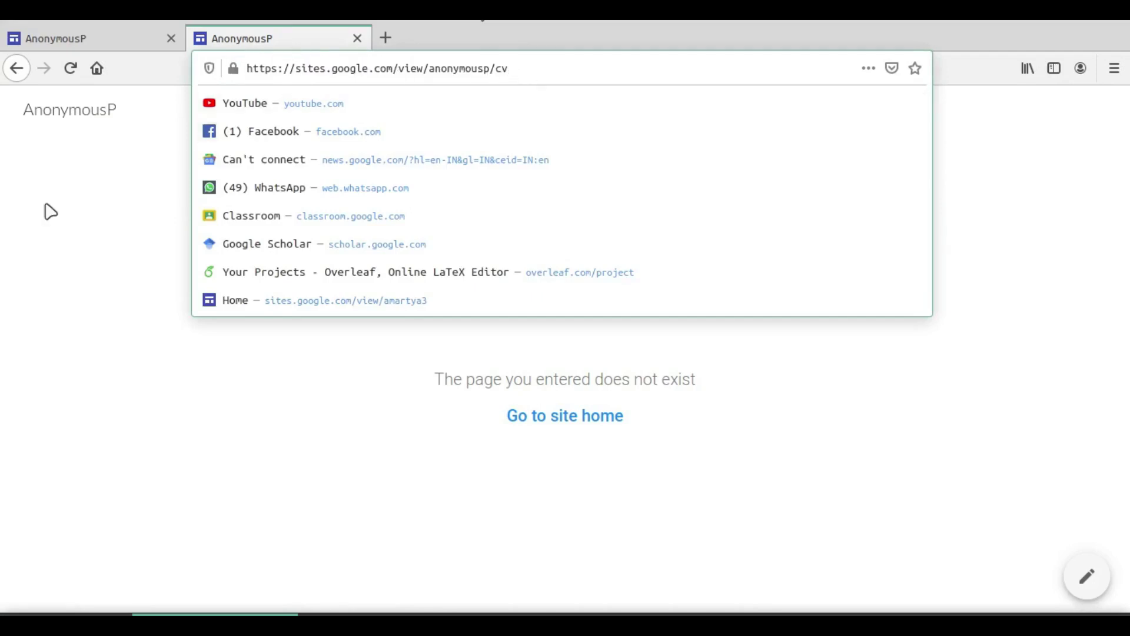
{"action": "left_click", "coordinate": [41, 177]}
{"action": "left_click", "coordinate": [73, 70]}
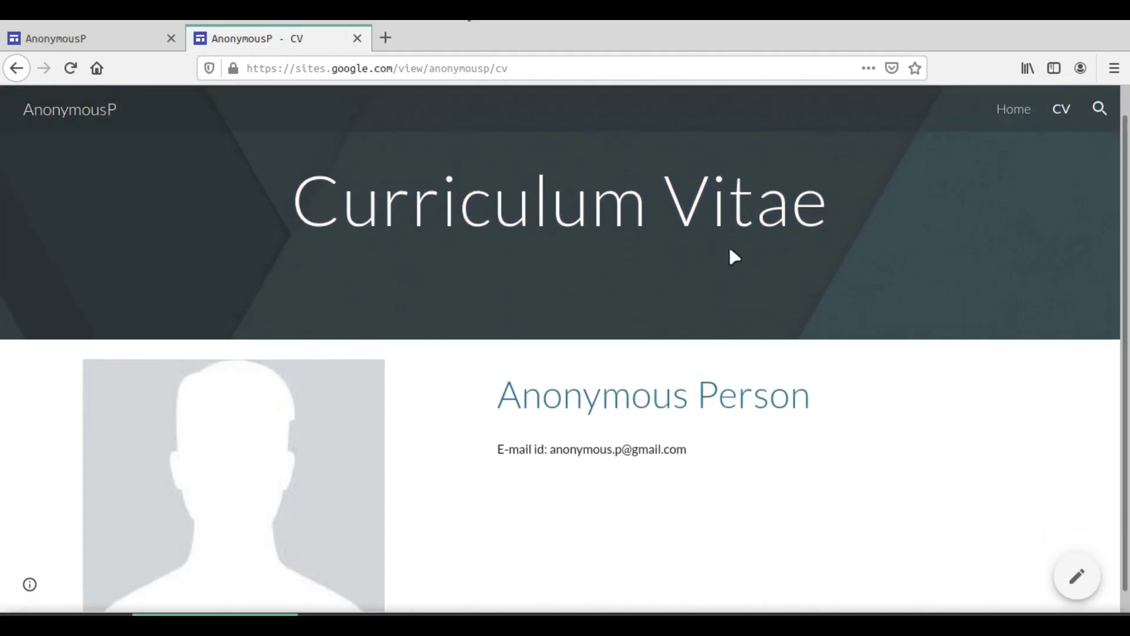
Replace cv with home in the published site's address and load the Home page
{"action": "left_click", "coordinate": [542, 72]}
{"action": "left_click", "coordinate": [548, 73]}
{"action": "type", "text": "home"}
{"action": "key", "text": "Return"}
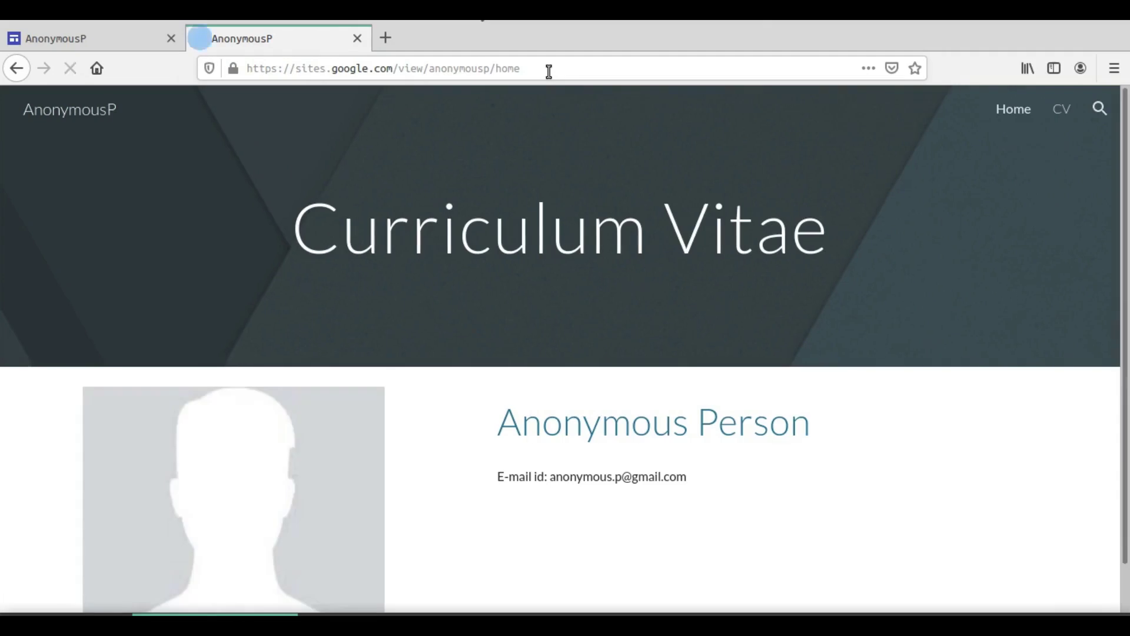
Remove home from the end of the published site's address and load the base address ending in /anonymousp/
{"action": "left_click", "coordinate": [610, 68]}
{"action": "left_click", "coordinate": [611, 68]}
{"action": "key", "text": "BackSpace"}
{"action": "key", "text": "BackSpace"}
{"action": "key", "text": "BackSpace"}
{"action": "key", "text": "BackSpace"}
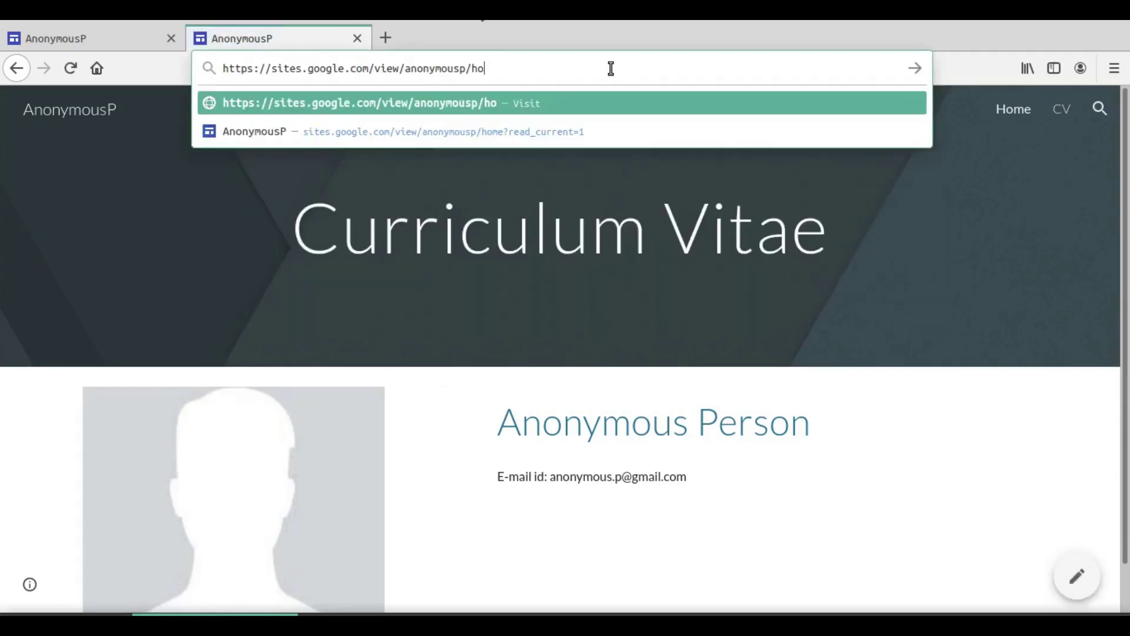
{"action": "key", "text": "Return"}
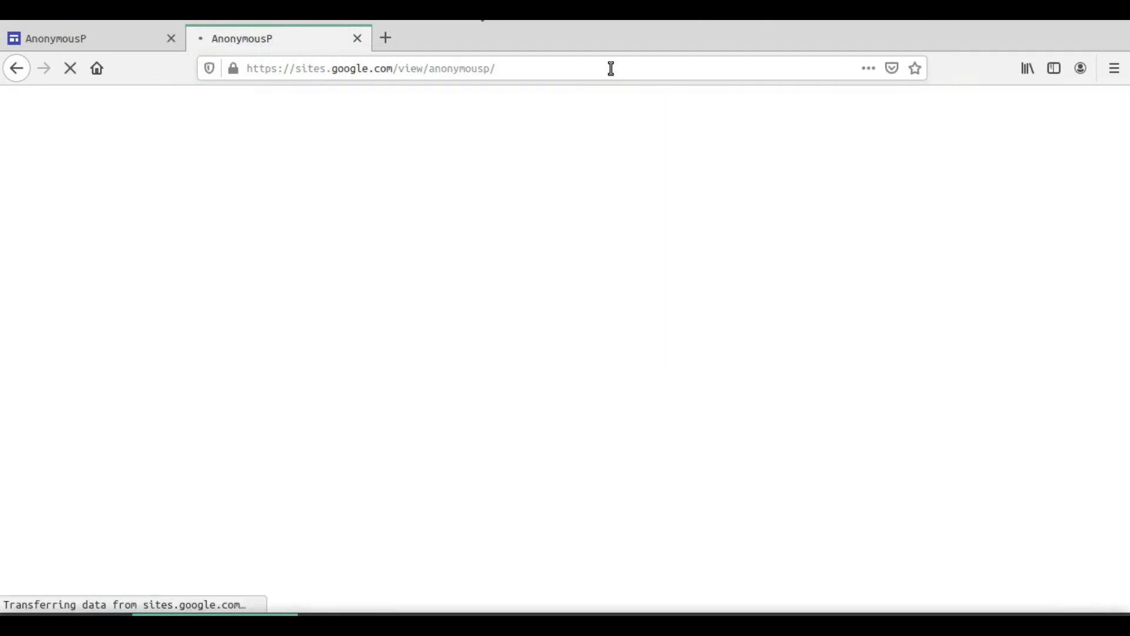